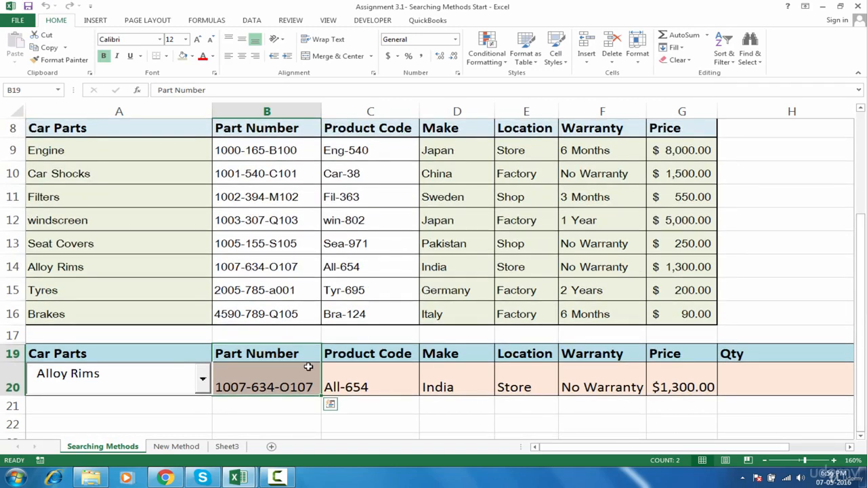
Move the Part Number header and value to A22:A23, and the Product Code through Price cells to C22:G23.
{"action": "left_click_drag", "start_coordinate": [303, 354], "coordinate": [303, 384]}
{"action": "key", "text": "ctrl+c"}
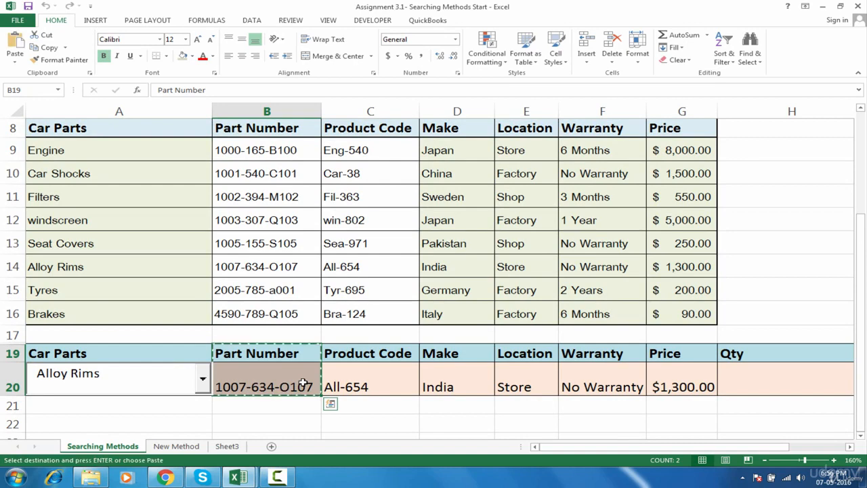
{"action": "left_click", "coordinate": [126, 420]}
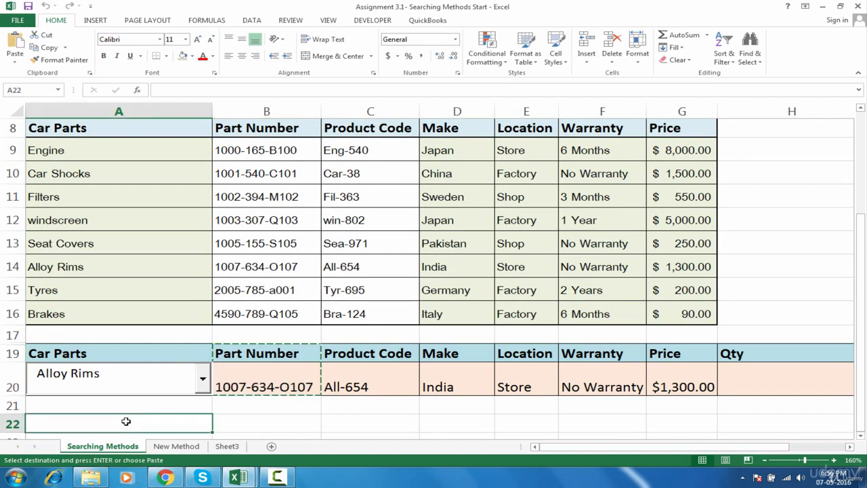
{"action": "key", "text": "Return"}
{"action": "left_click", "coordinate": [305, 419]}
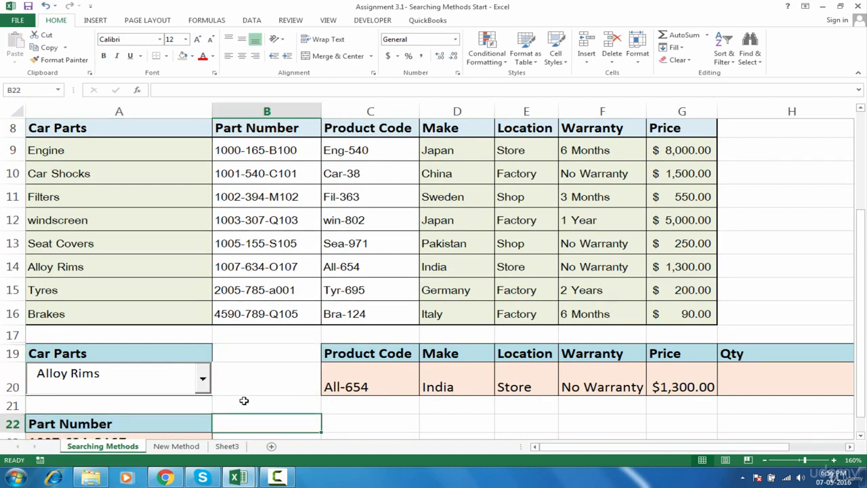
{"action": "left_click_drag", "start_coordinate": [359, 351], "coordinate": [671, 311]}
Enter the header "Car Parts" in cell B22, between Part Number and Product Code.
{"action": "left_click", "coordinate": [290, 290]}
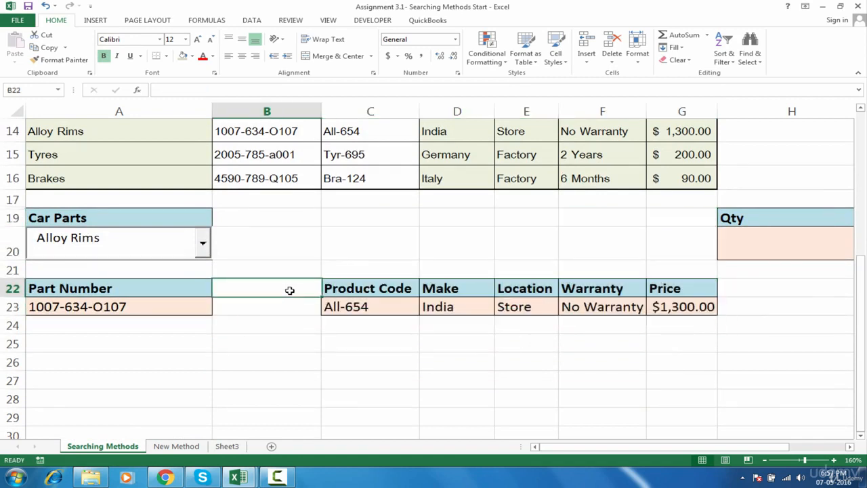
{"action": "type", "text": "Ca"}
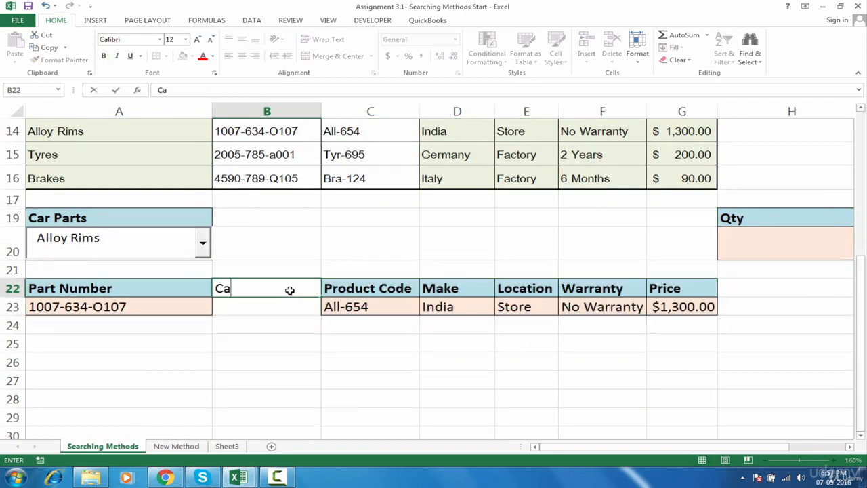
{"action": "type", "text": "r Parts"}
{"action": "key", "text": "Return"}
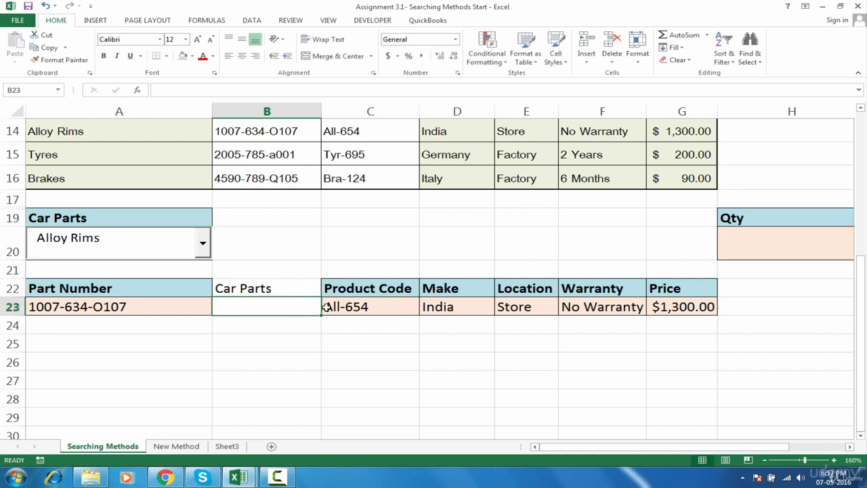
Clear the lookup formulas under Product Code, Make, Location, Warranty and Price in C23:G23.
{"action": "key", "text": "Right"}
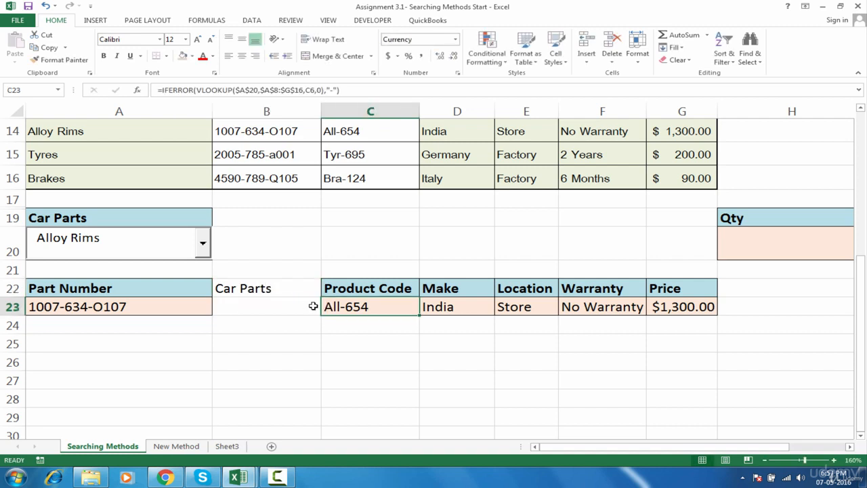
{"action": "key", "text": "shift+Right"}
{"action": "key", "text": "shift+Right"}
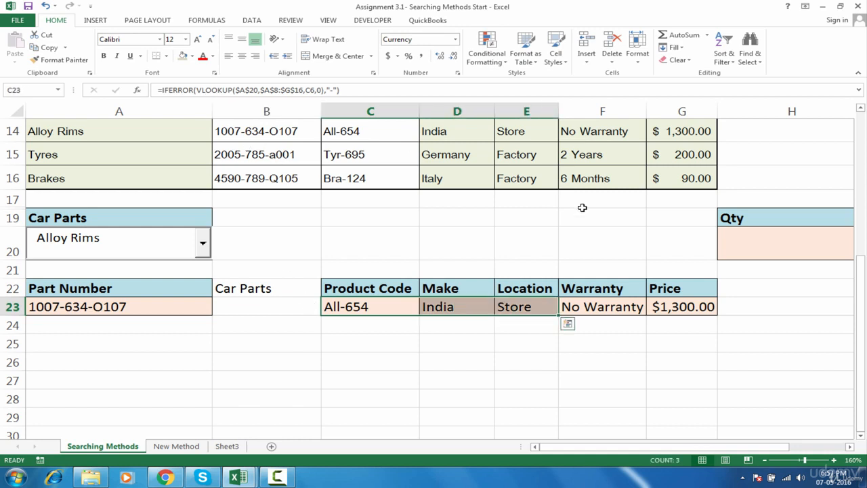
{"action": "key", "text": "shift+Right"}
{"action": "key", "text": "shift+Right"}
{"action": "key", "text": "Delete"}
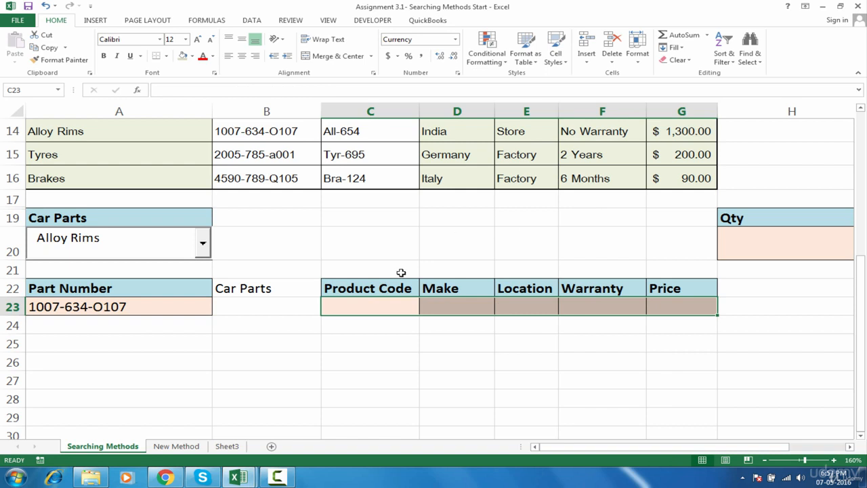
Copy the formatting of the Product Code header and its value cell onto the Car Parts cells B22:B23.
{"action": "left_click", "coordinate": [364, 293]}
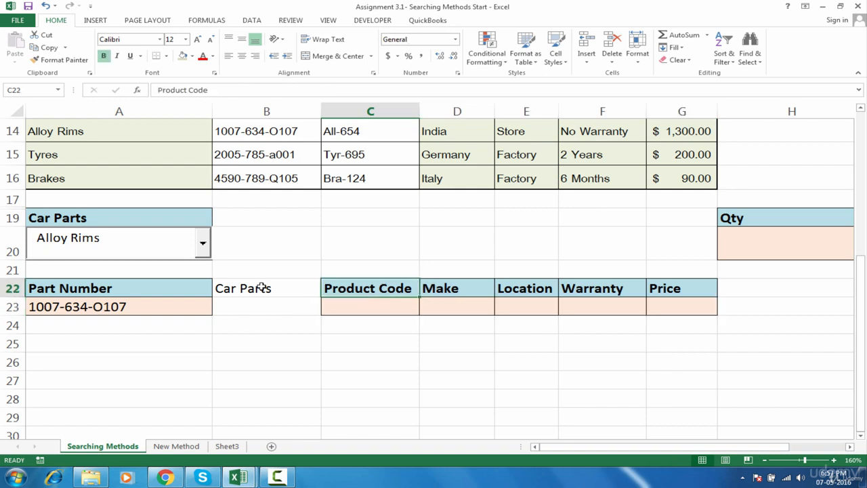
{"action": "left_click_drag", "start_coordinate": [262, 288], "coordinate": [265, 305]}
{"action": "left_click", "coordinate": [373, 288]}
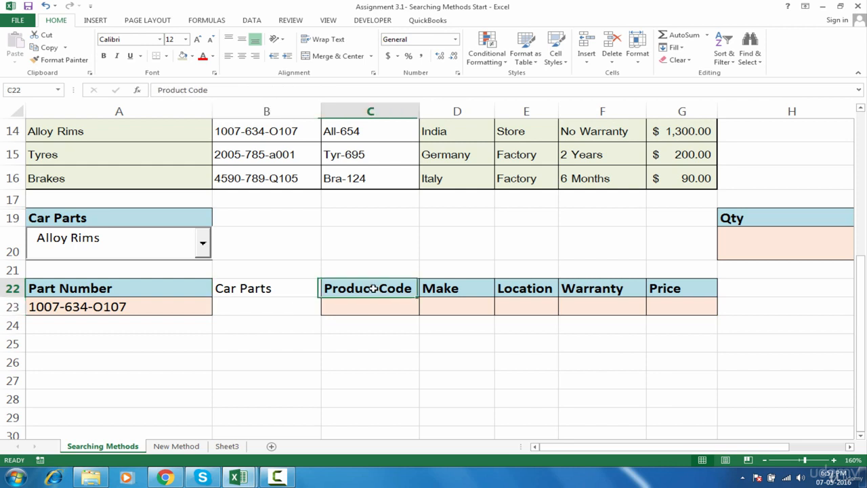
{"action": "left_click_drag", "start_coordinate": [382, 287], "coordinate": [358, 304]}
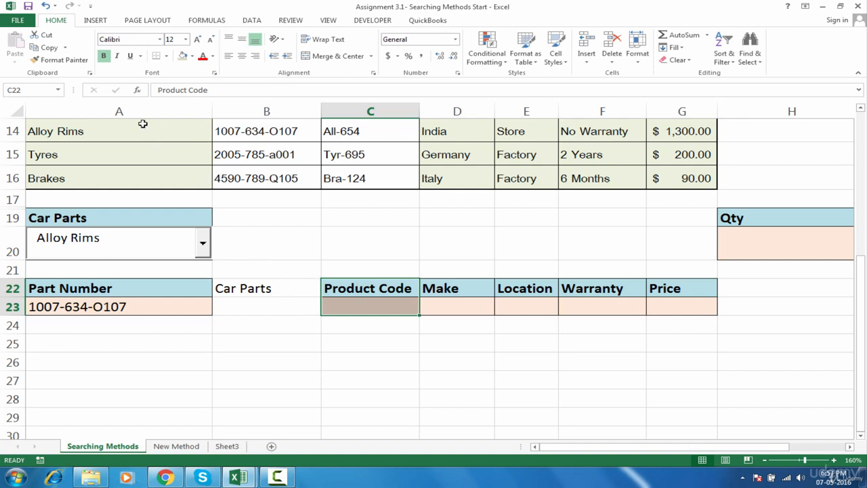
{"action": "left_click", "coordinate": [59, 60]}
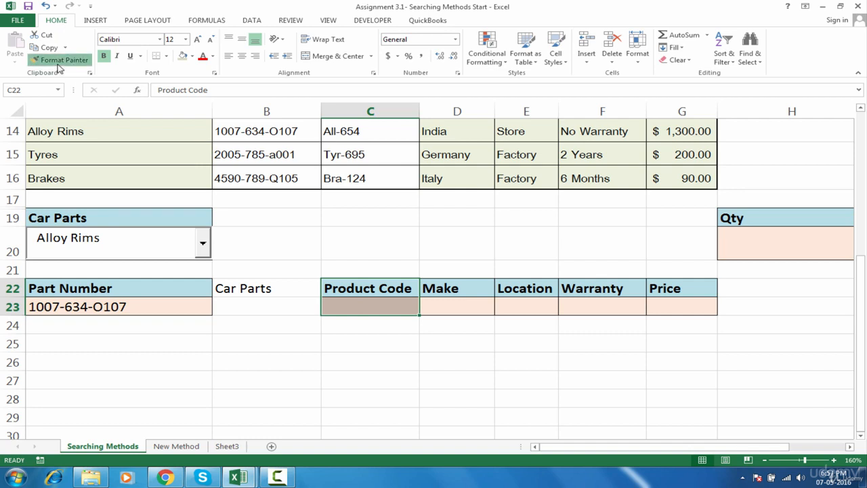
{"action": "left_click", "coordinate": [243, 288]}
{"action": "left_click", "coordinate": [287, 308]}
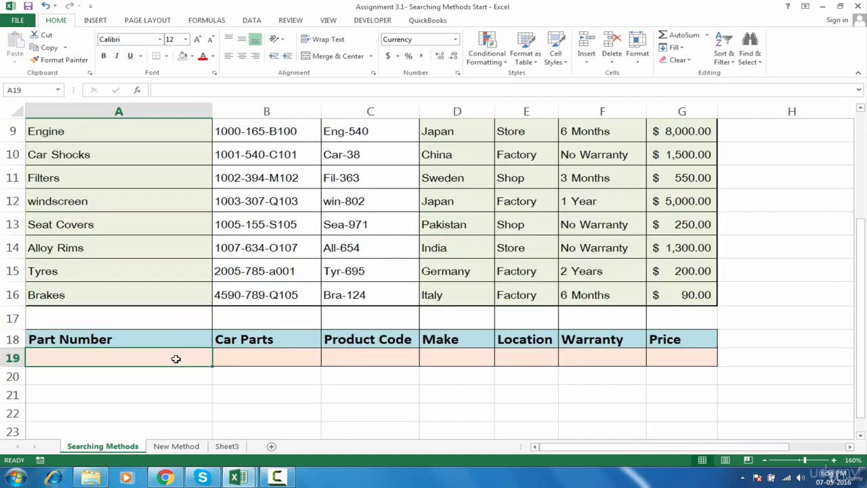
Compare the Part Number and Car Parts cells of the empty search row with the column order of the parts table in A8:G16.
{"action": "left_click_drag", "start_coordinate": [864, 271], "coordinate": [862, 266]}
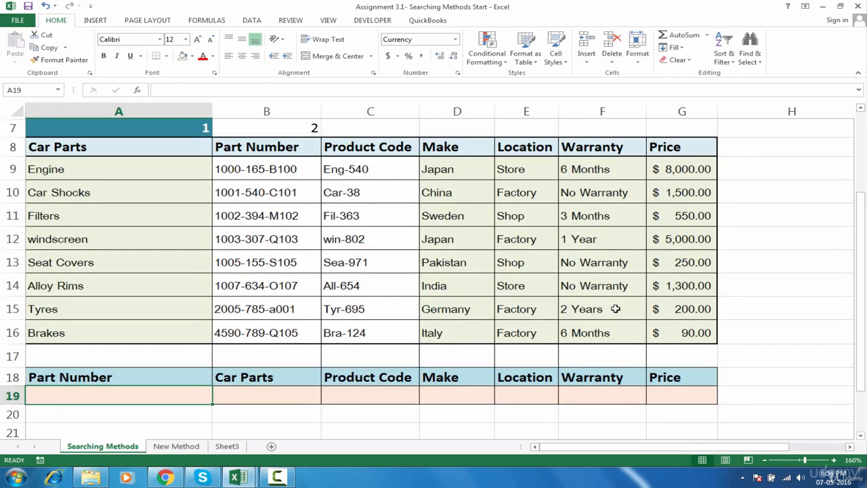
{"action": "left_click", "coordinate": [242, 391]}
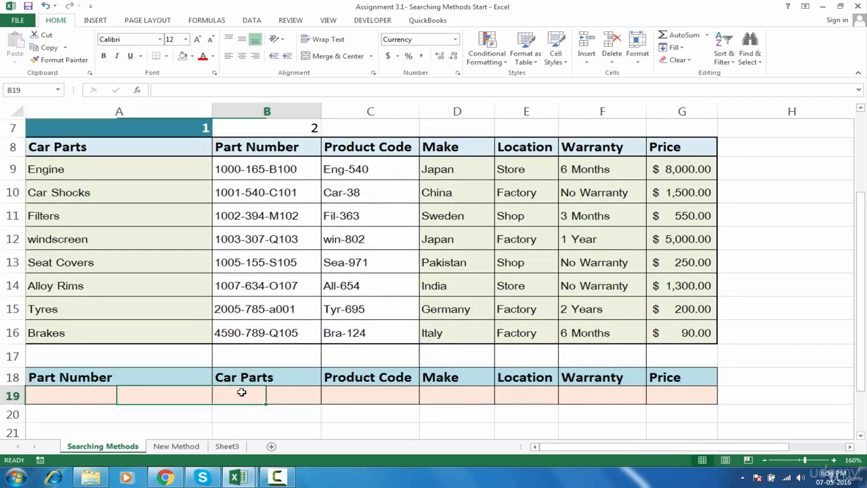
{"action": "left_click", "coordinate": [141, 392]}
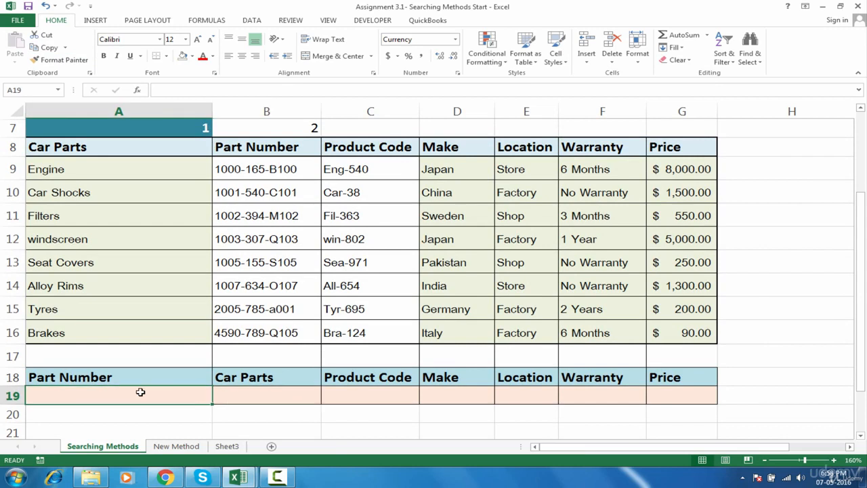
{"action": "left_click", "coordinate": [237, 396]}
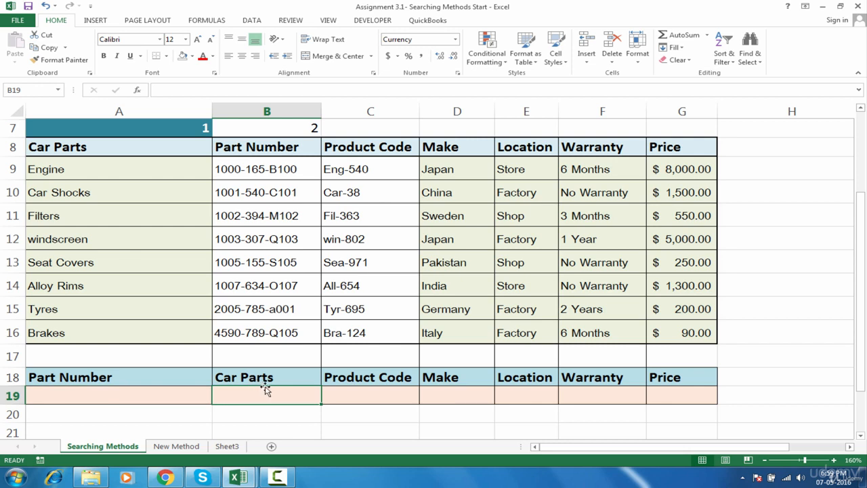
{"action": "left_click", "coordinate": [186, 399]}
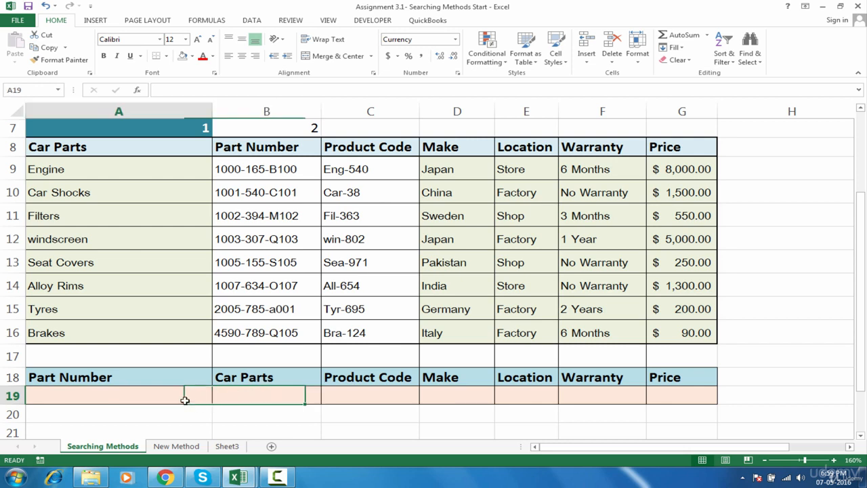
{"action": "left_click", "coordinate": [240, 399]}
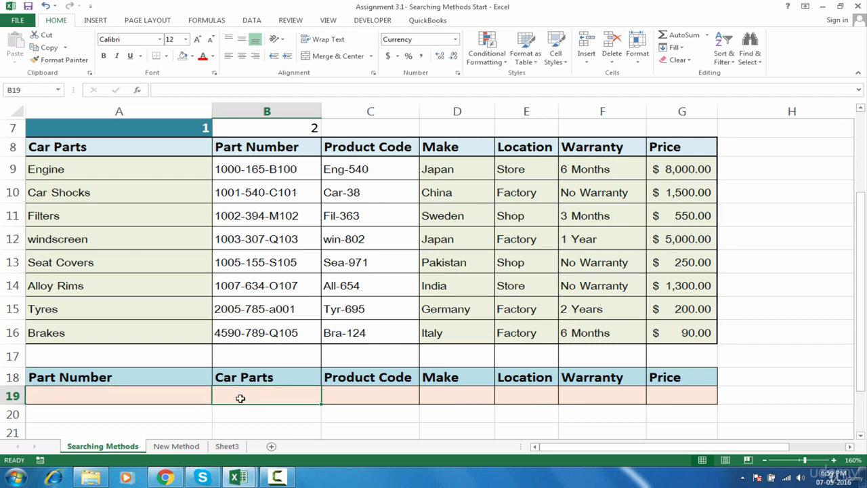
{"action": "left_click", "coordinate": [189, 397]}
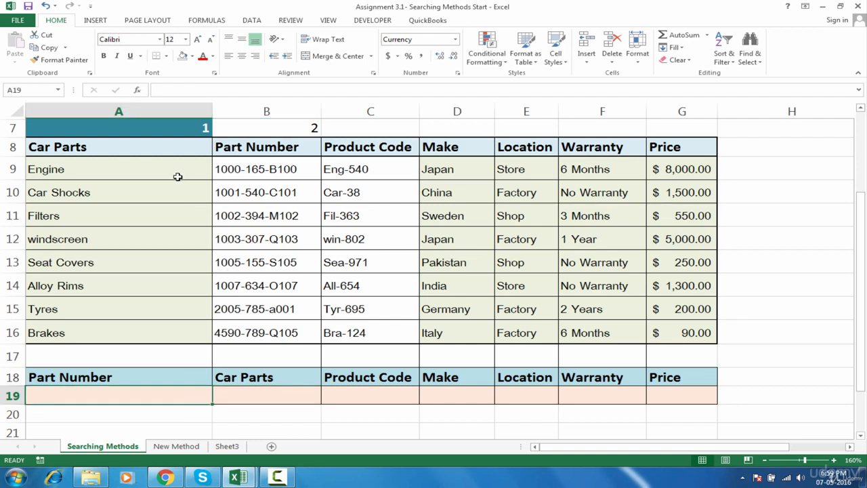
{"action": "left_click_drag", "start_coordinate": [158, 149], "coordinate": [162, 330]}
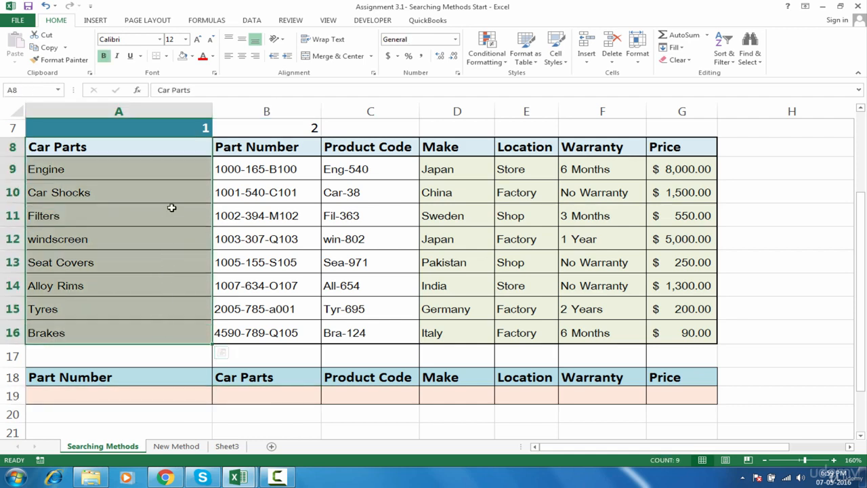
{"action": "left_click_drag", "start_coordinate": [166, 151], "coordinate": [171, 334]}
{"action": "left_click_drag", "start_coordinate": [173, 147], "coordinate": [183, 327]}
{"action": "left_click_drag", "start_coordinate": [282, 155], "coordinate": [284, 317]}
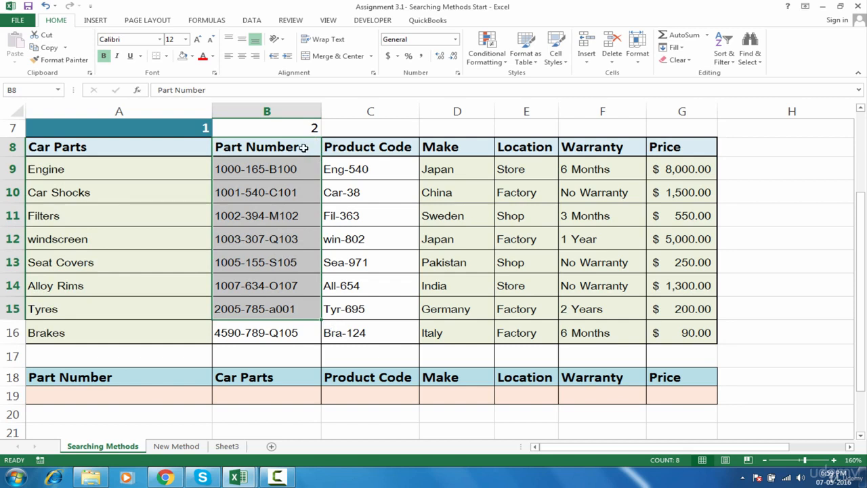
{"action": "left_click_drag", "start_coordinate": [304, 148], "coordinate": [304, 328]}
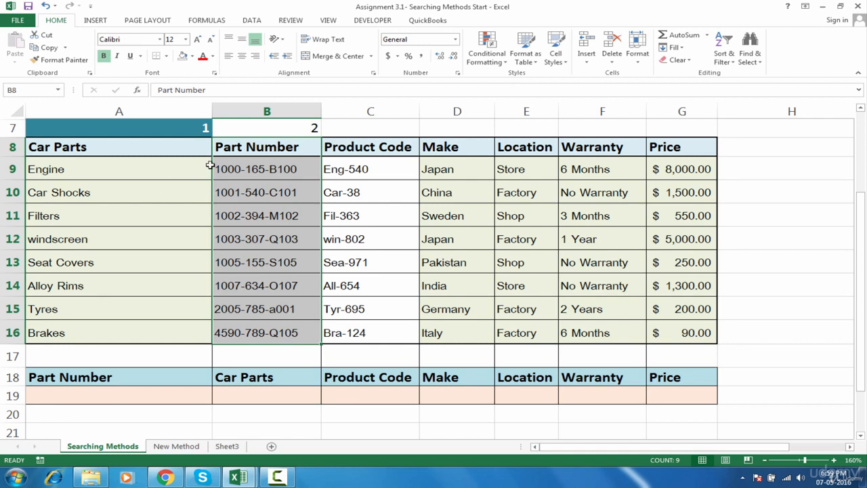
{"action": "left_click_drag", "start_coordinate": [284, 149], "coordinate": [283, 323]}
{"action": "left_click_drag", "start_coordinate": [393, 147], "coordinate": [386, 315]}
{"action": "left_click_drag", "start_coordinate": [278, 145], "coordinate": [287, 332]}
{"action": "left_click_drag", "start_coordinate": [161, 147], "coordinate": [150, 242]}
{"action": "left_click_drag", "start_coordinate": [166, 145], "coordinate": [164, 330]}
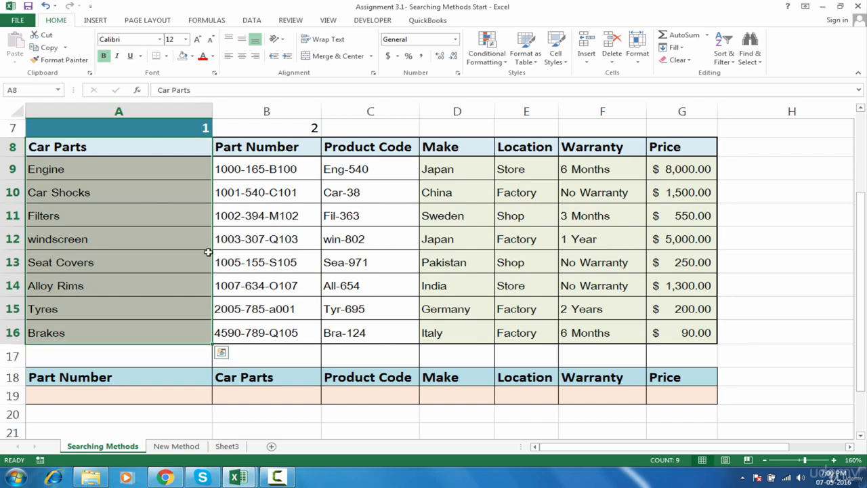
{"action": "left_click", "coordinate": [291, 145]}
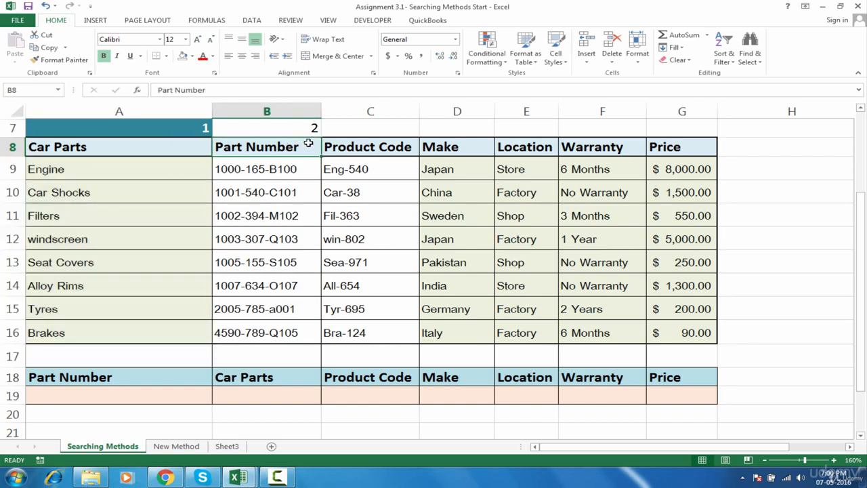
{"action": "left_click_drag", "start_coordinate": [351, 145], "coordinate": [651, 329]}
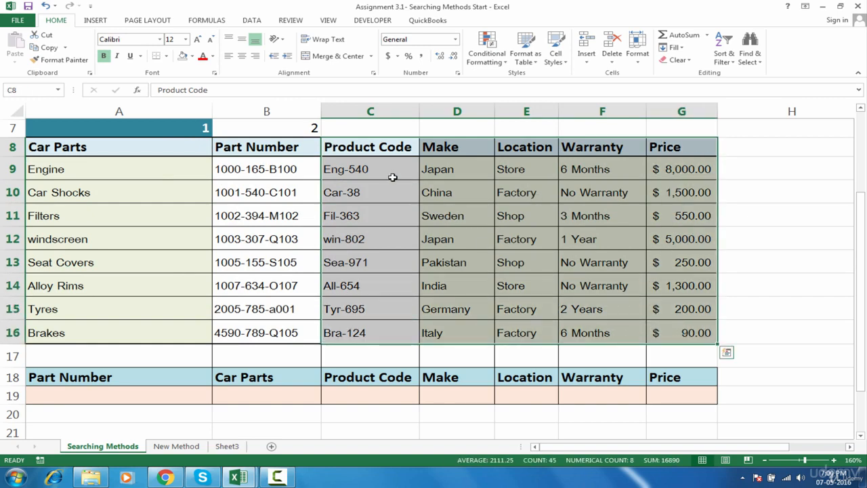
{"action": "left_click_drag", "start_coordinate": [297, 145], "coordinate": [302, 326]}
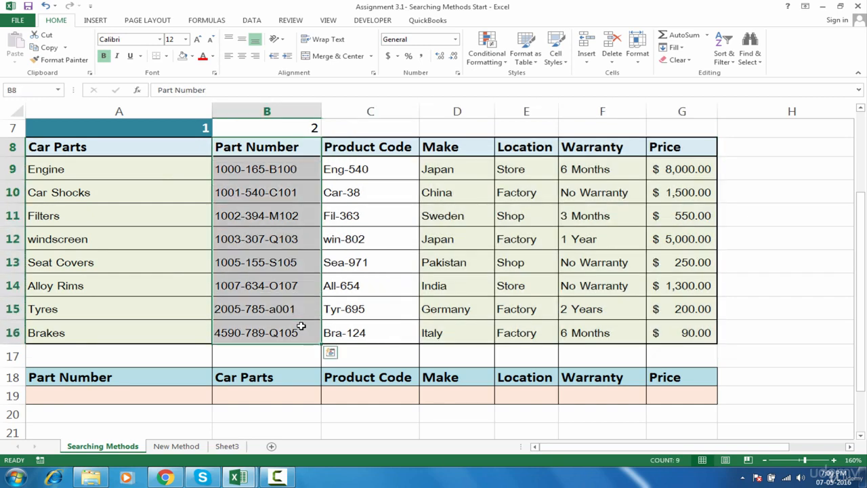
Copy the Alloy Rims part number 1007-634-O107 from B14 into the search cell A19.
{"action": "left_click", "coordinate": [172, 394]}
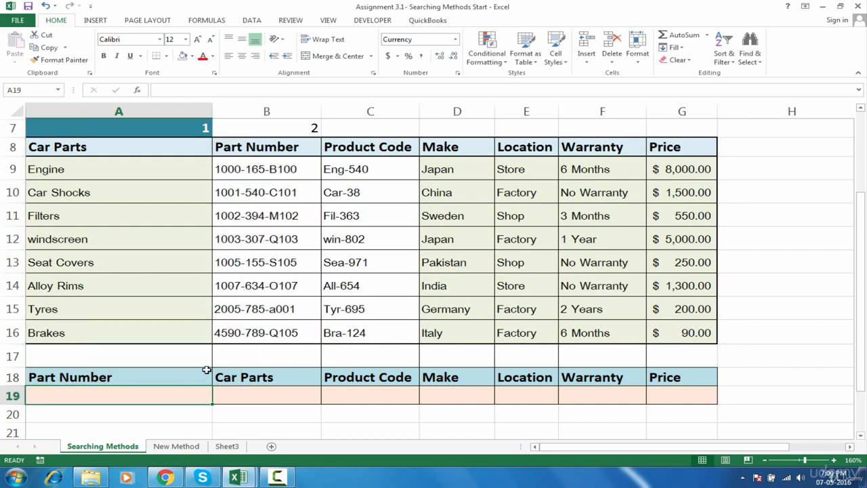
{"action": "left_click", "coordinate": [272, 285]}
{"action": "key", "text": "ctrl+c"}
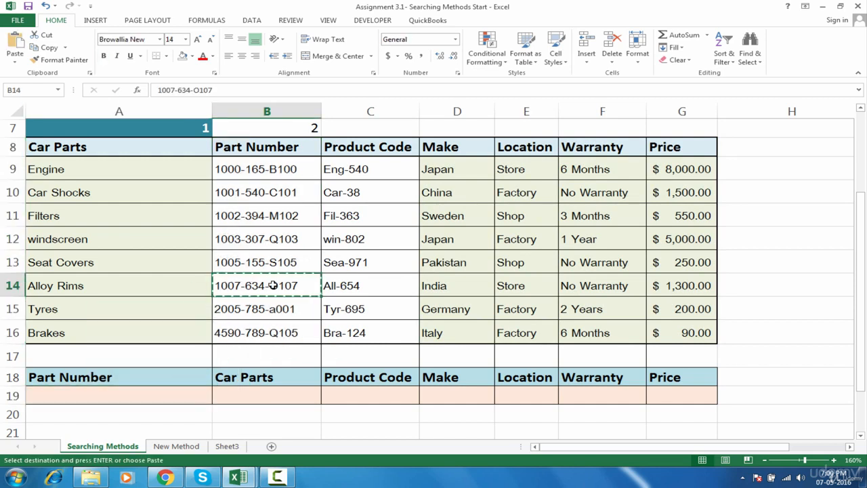
{"action": "left_click", "coordinate": [111, 390]}
{"action": "key", "text": "ctrl+v"}
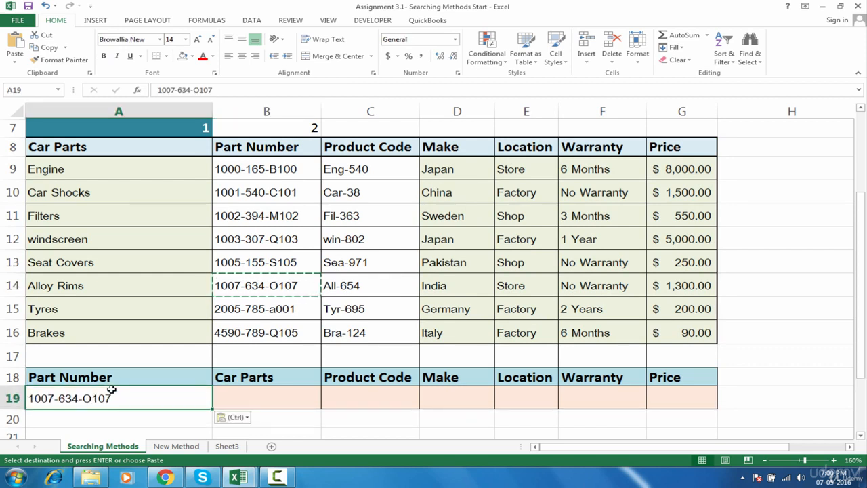
Start a LOOKUP formula in the Car Parts cell B19 with the part number in A19 as the lookup value.
{"action": "left_click", "coordinate": [305, 393]}
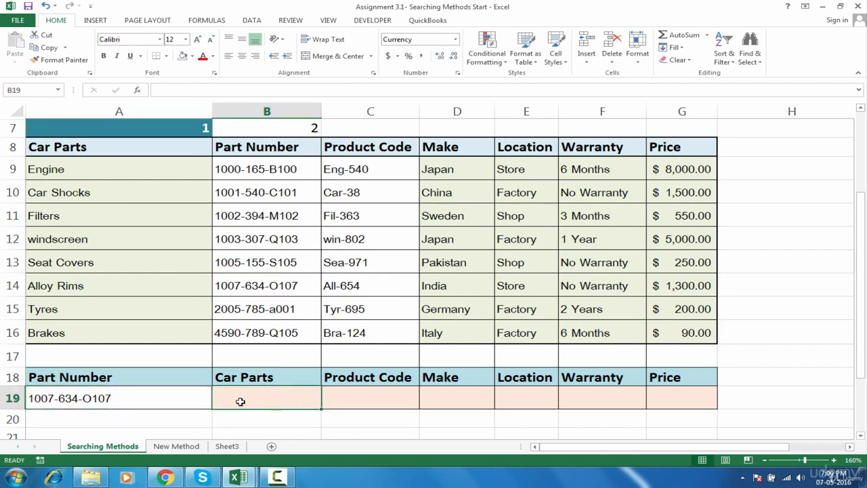
{"action": "type", "text": "="}
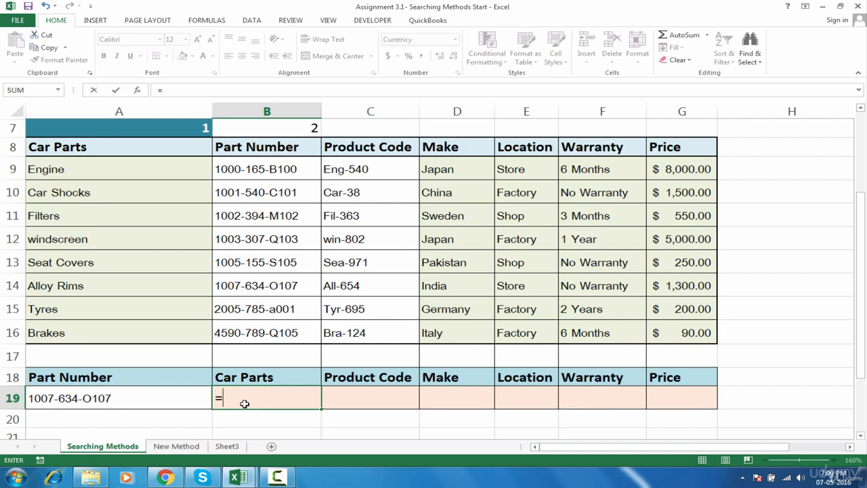
{"action": "type", "text": "lo"}
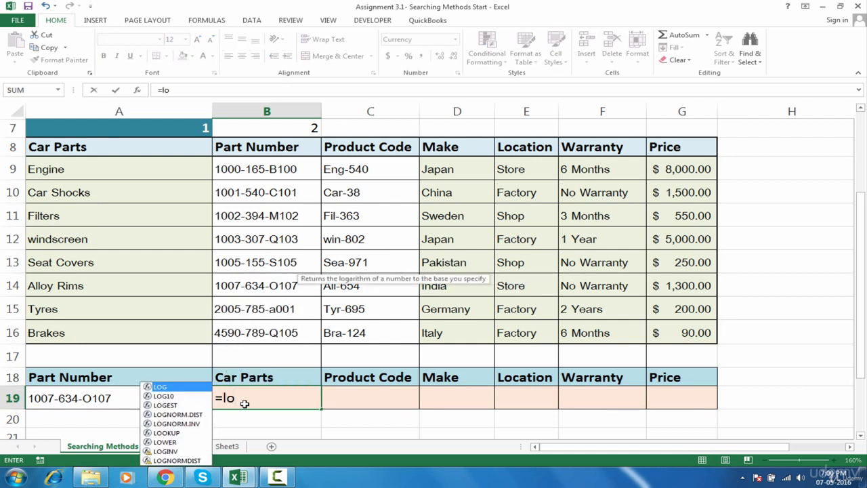
{"action": "key", "text": "Down"}
{"action": "key", "text": "Down"}
{"action": "key", "text": "Down"}
{"action": "key", "text": "Down"}
{"action": "key", "text": "Down"}
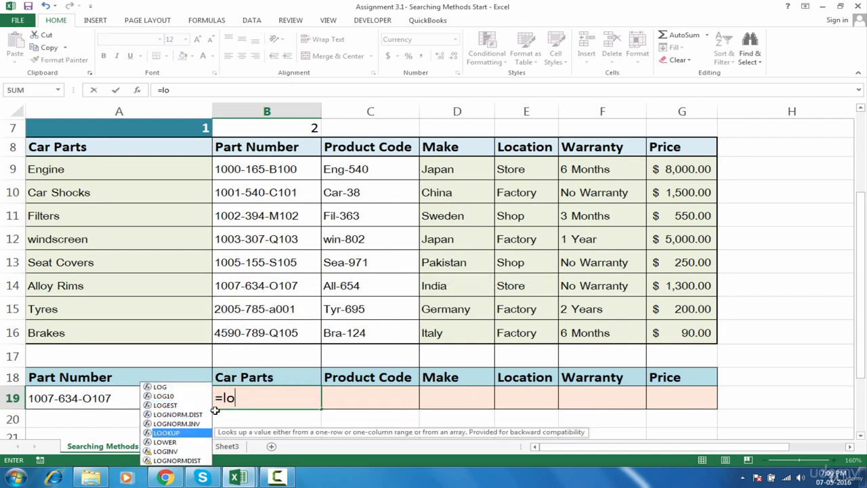
{"action": "key", "text": "Tab"}
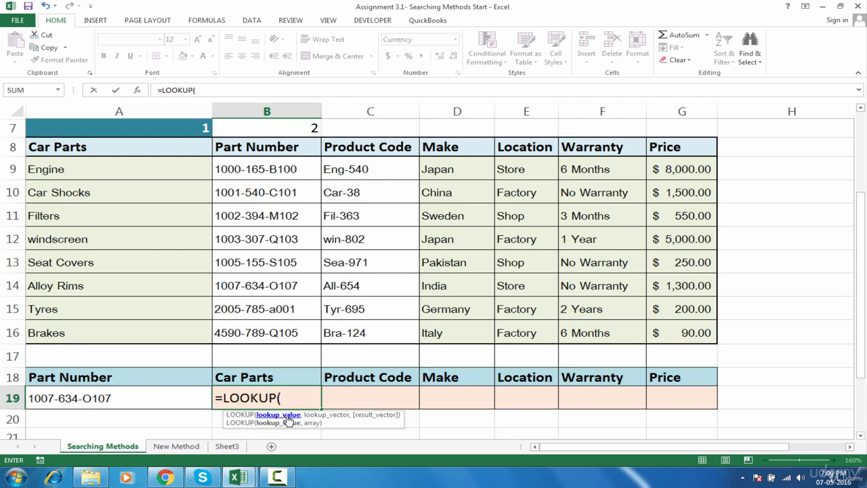
{"action": "left_click", "coordinate": [154, 400]}
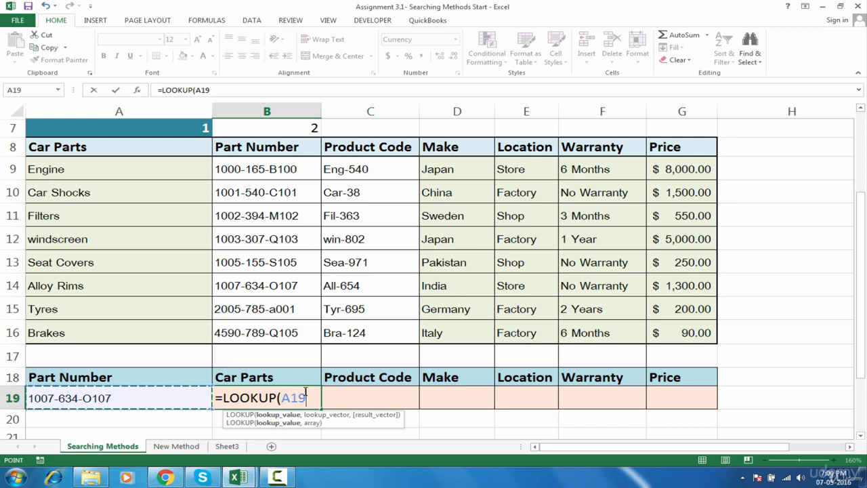
{"action": "type", "text": ","}
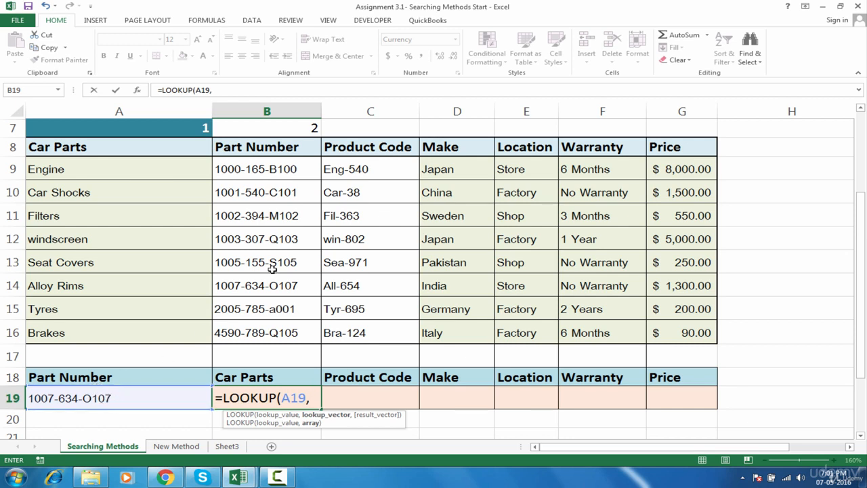
Set the LOOKUP formula's lookup vector to the Part Number range B8:B16 and its result vector to the Car Parts range A8:A16.
{"action": "left_click", "coordinate": [285, 146]}
{"action": "left_click_drag", "start_coordinate": [285, 146], "coordinate": [283, 335]}
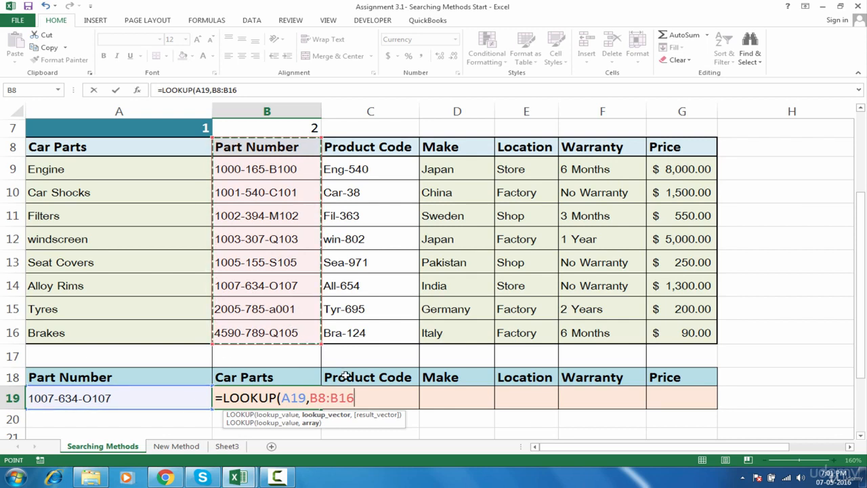
{"action": "type", "text": ","}
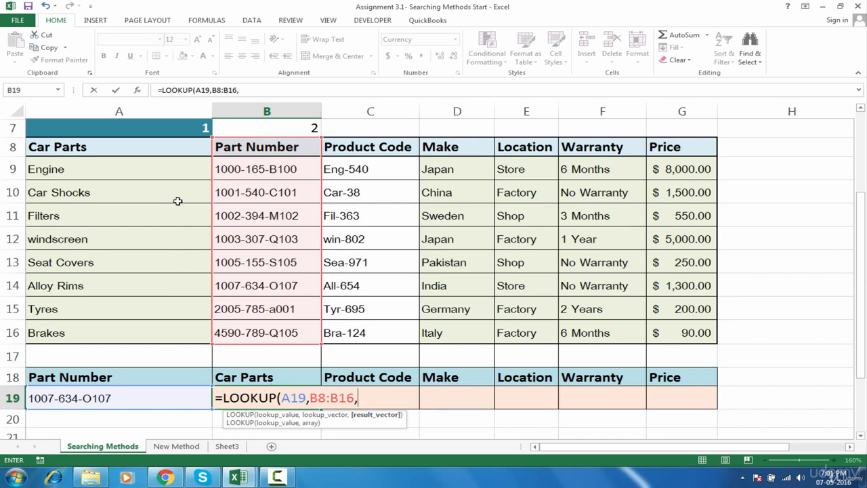
{"action": "left_click_drag", "start_coordinate": [179, 148], "coordinate": [183, 330]}
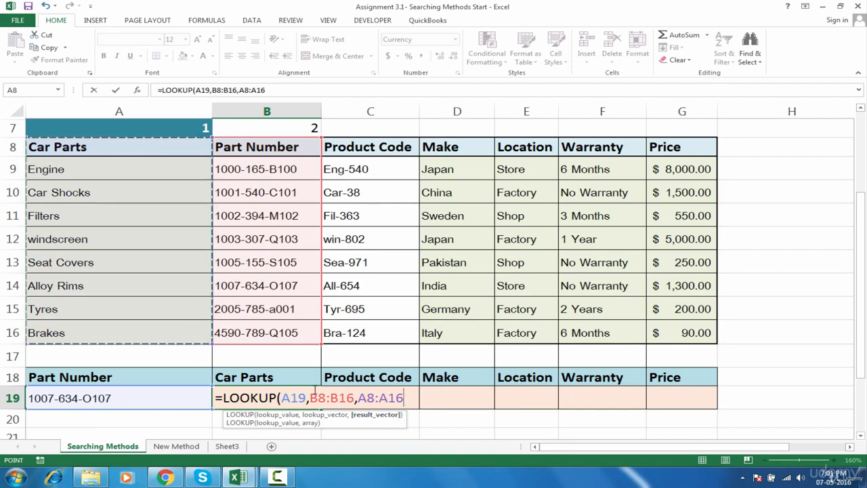
Make the lookup value $A$19 and the lookup vector $B$8:$B$16 absolute, keep A8:A16 relative, and enter the formula in B19.
{"action": "left_click_drag", "start_coordinate": [306, 399], "coordinate": [282, 399]}
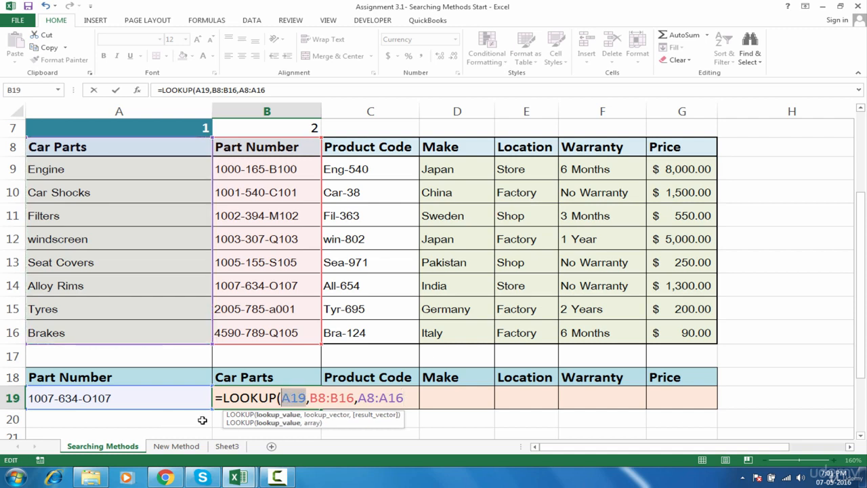
{"action": "key", "text": "F4"}
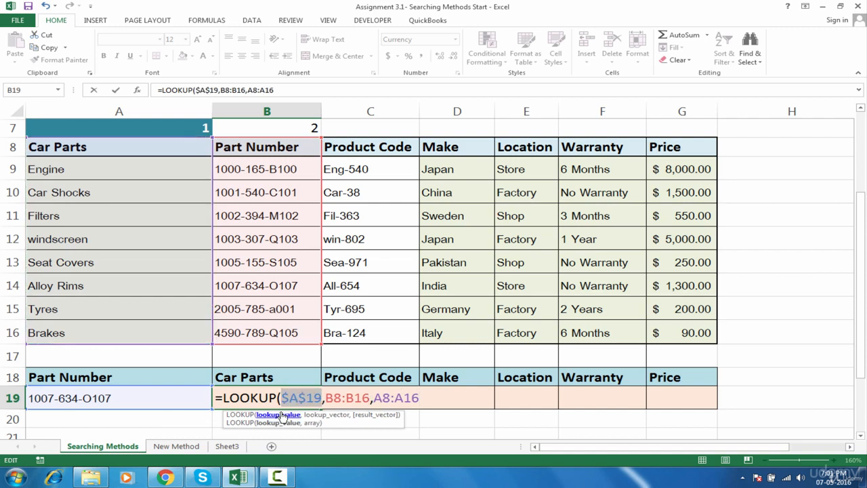
{"action": "left_click", "coordinate": [364, 397]}
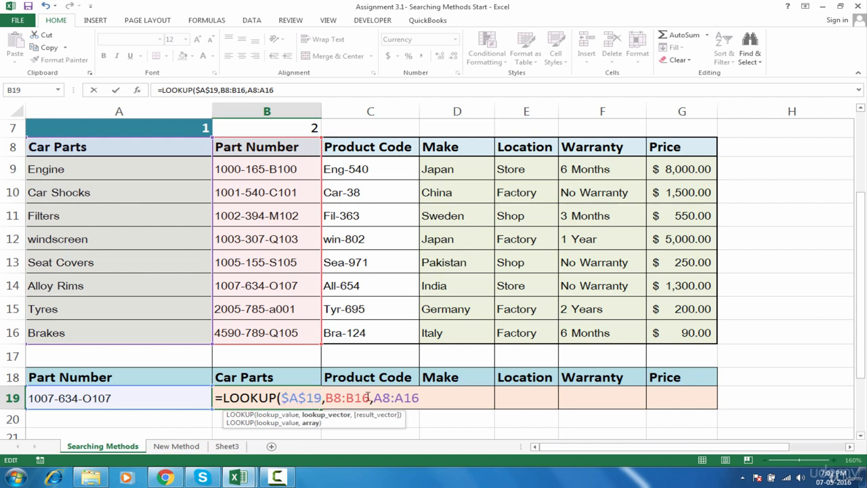
{"action": "left_click_drag", "start_coordinate": [370, 398], "coordinate": [324, 398]}
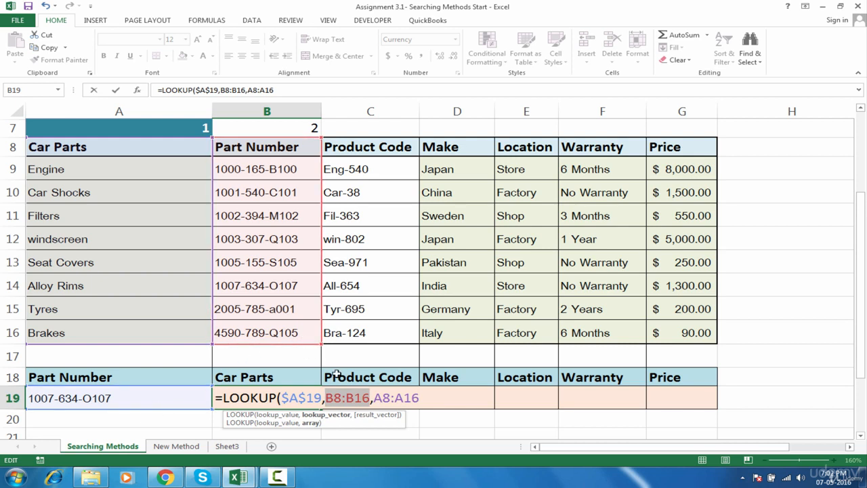
{"action": "key", "text": "F4"}
{"action": "left_click", "coordinate": [425, 400]}
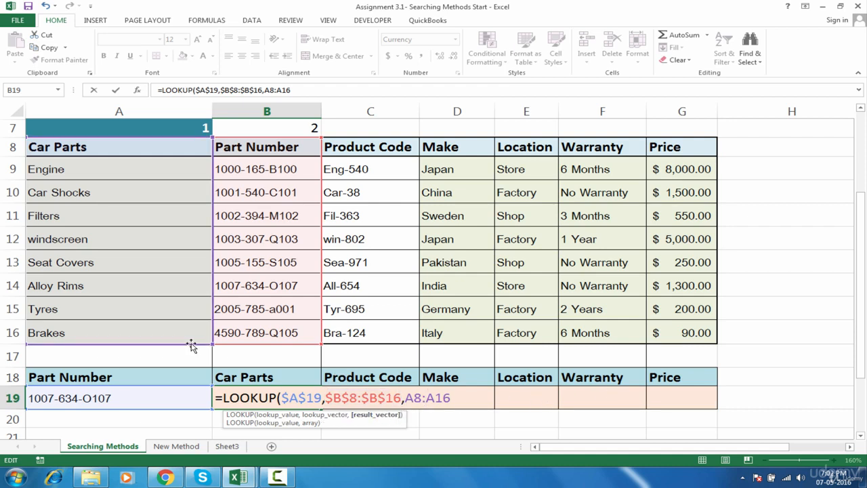
{"action": "left_click_drag", "start_coordinate": [192, 345], "coordinate": [176, 334]}
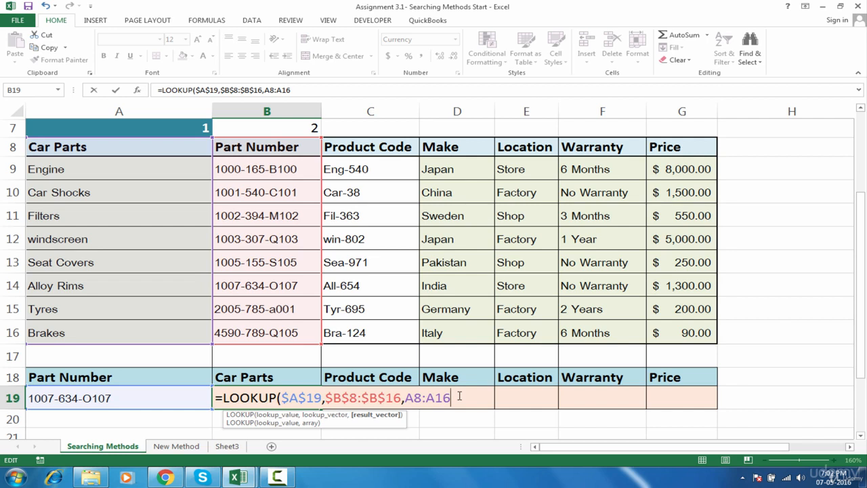
{"action": "key", "text": "Return"}
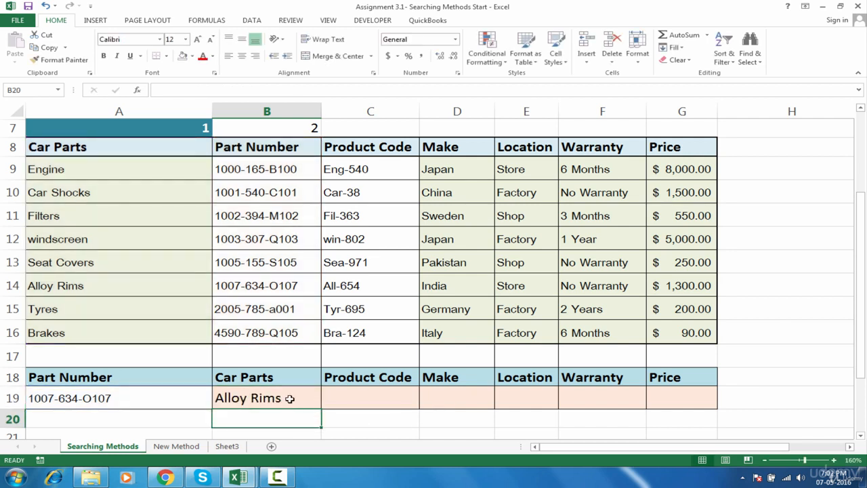
Test the lookup by copying the Tyres part number 2005-785-a001 from B15 into the search cell A19.
{"action": "left_click", "coordinate": [290, 398]}
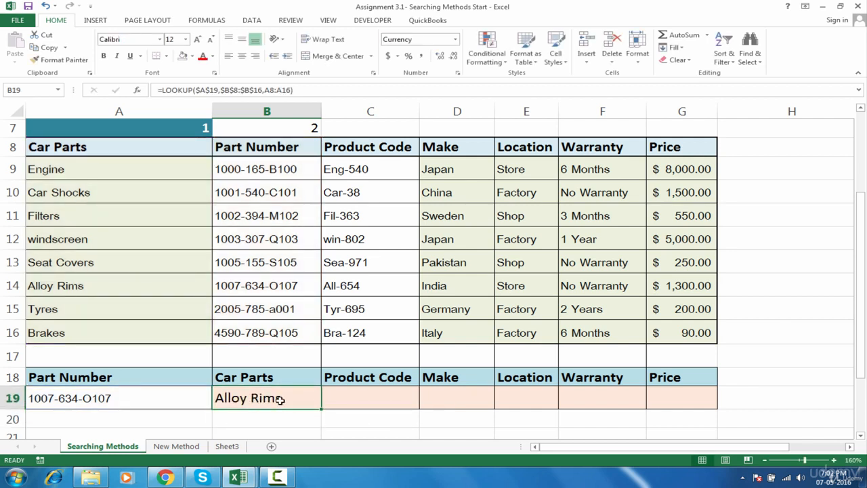
{"action": "left_click", "coordinate": [175, 405]}
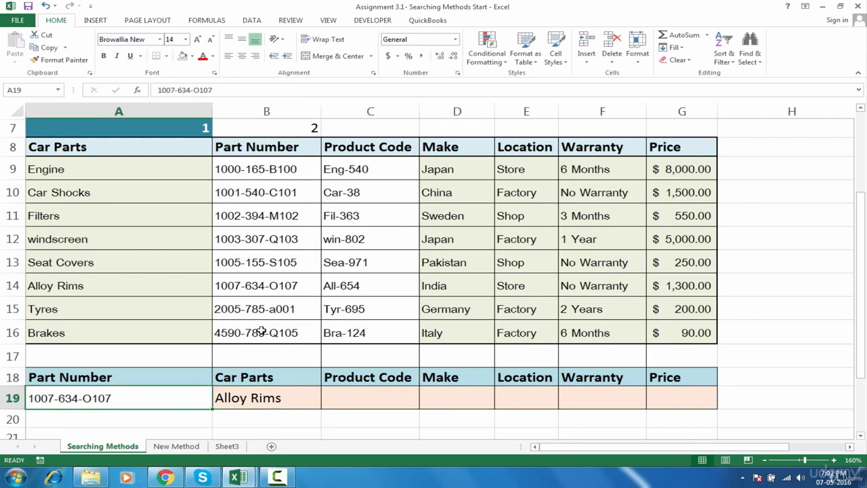
{"action": "left_click", "coordinate": [292, 289]}
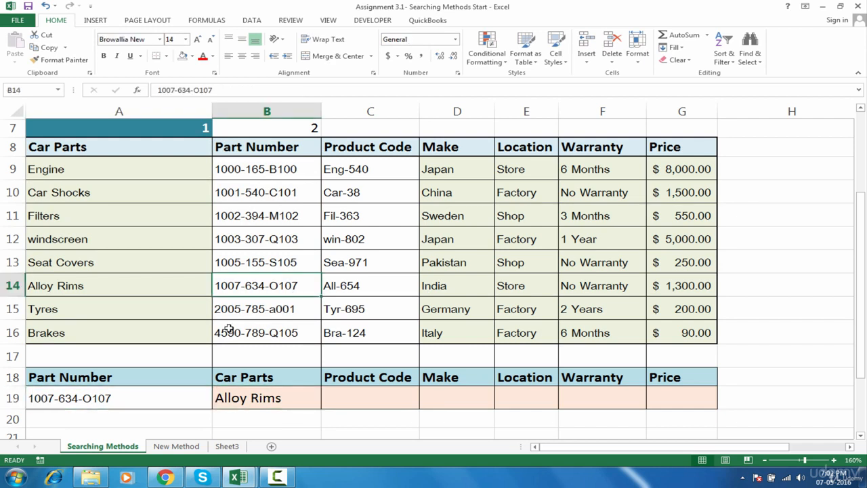
{"action": "left_click", "coordinate": [272, 310]}
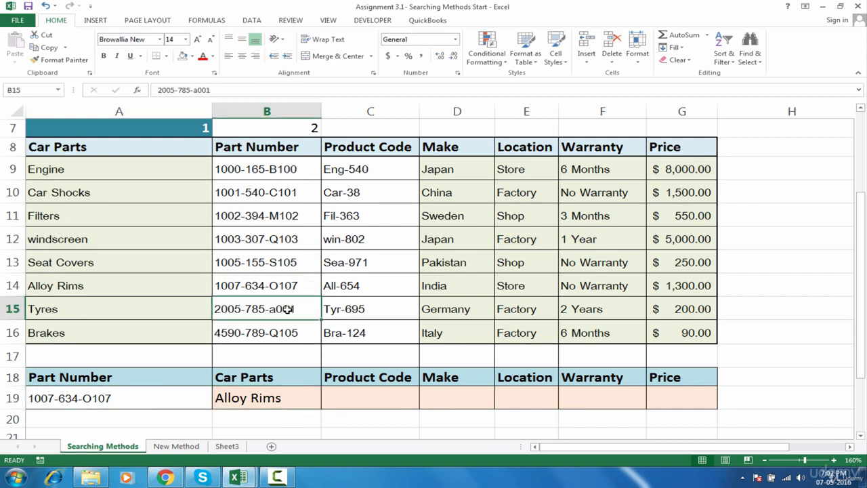
{"action": "key", "text": "ctrl+c"}
{"action": "left_click", "coordinate": [149, 394]}
{"action": "key", "text": "ctrl+v"}
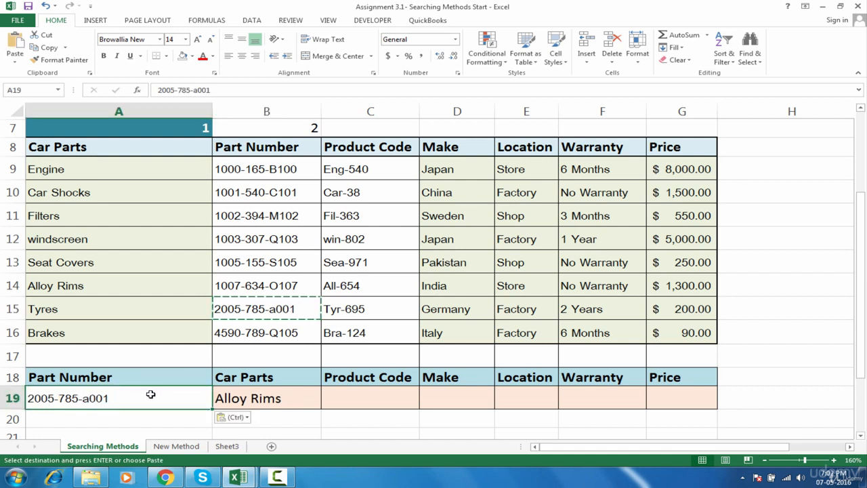
Copy the Engine part number 1000-165-B100 from B9 into the search cell A19.
{"action": "left_click", "coordinate": [276, 168]}
{"action": "key", "text": "ctrl+c"}
{"action": "left_click", "coordinate": [132, 400]}
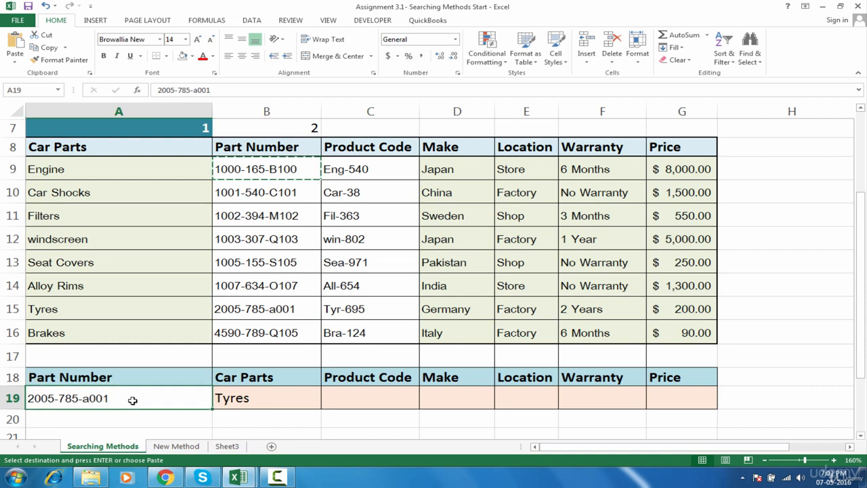
{"action": "key", "text": "ctrl+v"}
{"action": "left_click", "coordinate": [232, 399]}
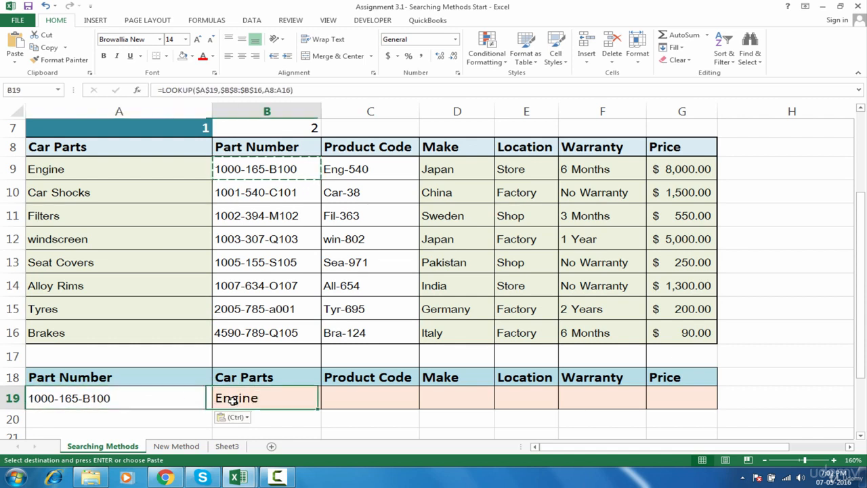
{"action": "key", "text": "Escape"}
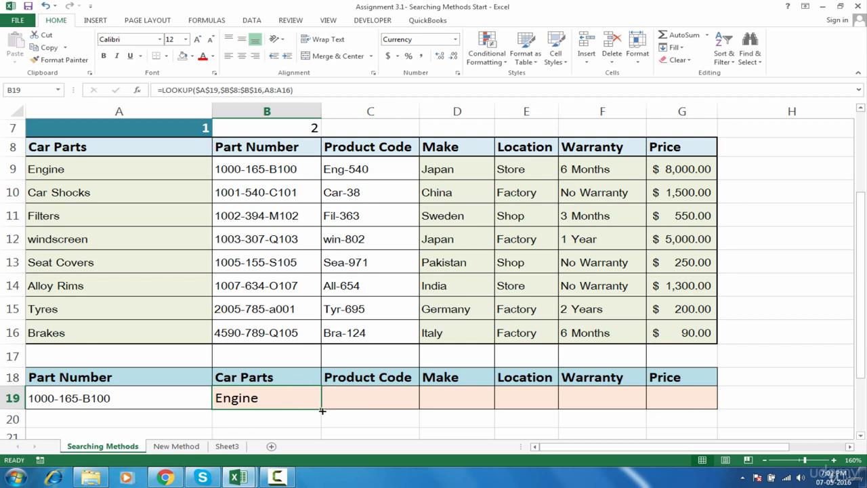
Try filling the LOOKUP formula from B19 across to the Warranty cell F19, and undo the fill.
{"action": "left_click_drag", "start_coordinate": [321, 409], "coordinate": [627, 397]}
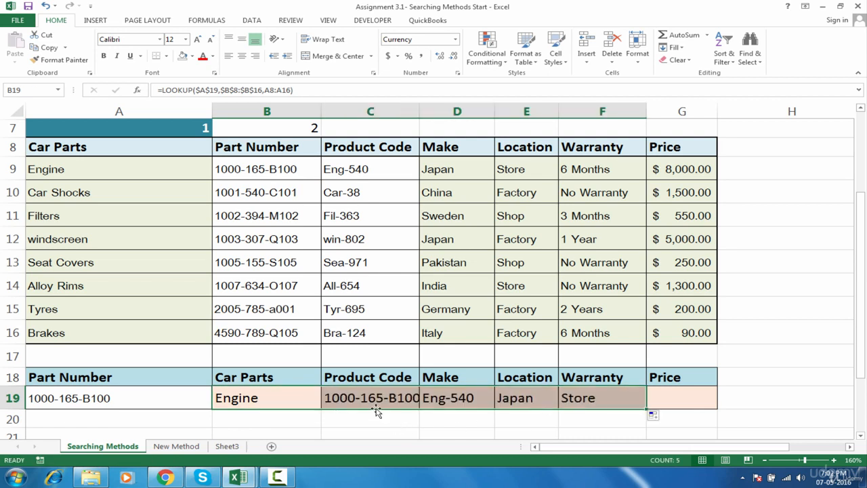
{"action": "key", "text": "ctrl+z"}
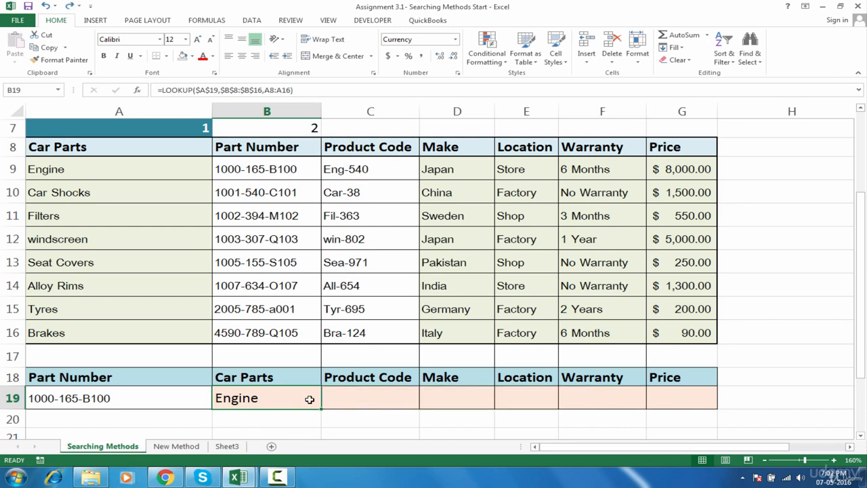
Try shifting the result vector of the B19 formula to B8:B16, and return it to A8:A16.
{"action": "double_click", "coordinate": [309, 398]}
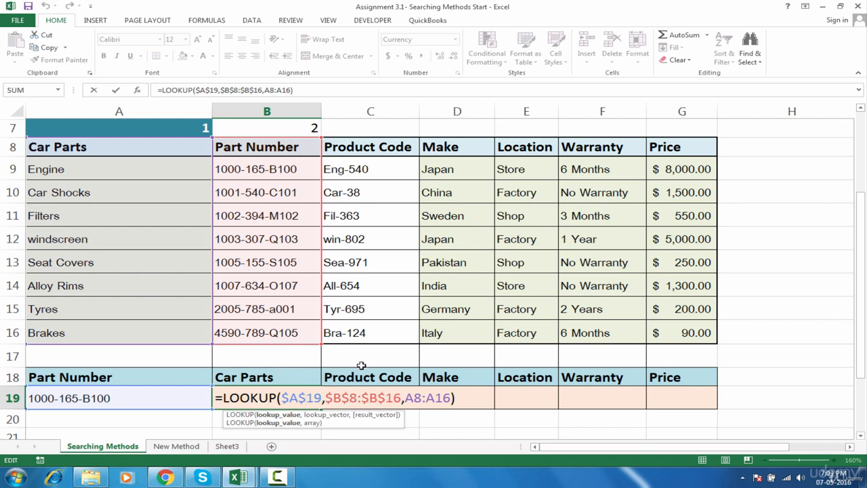
{"action": "left_click", "coordinate": [429, 398]}
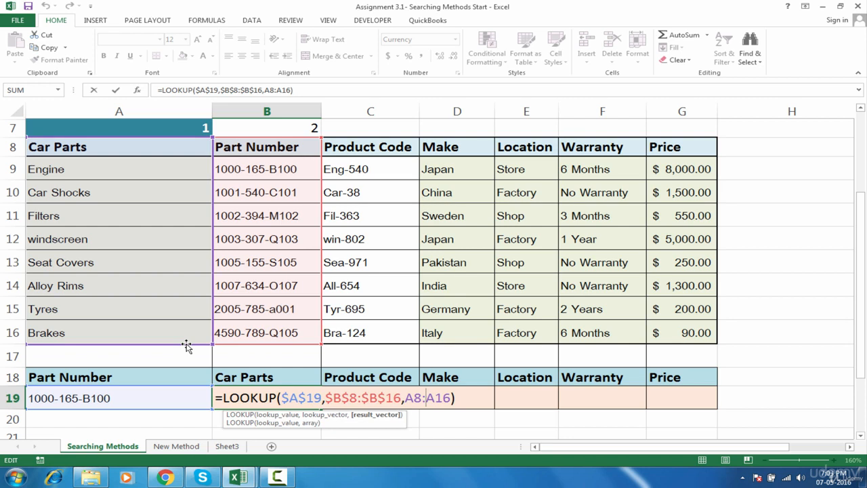
{"action": "left_click_drag", "start_coordinate": [188, 347], "coordinate": [232, 339]}
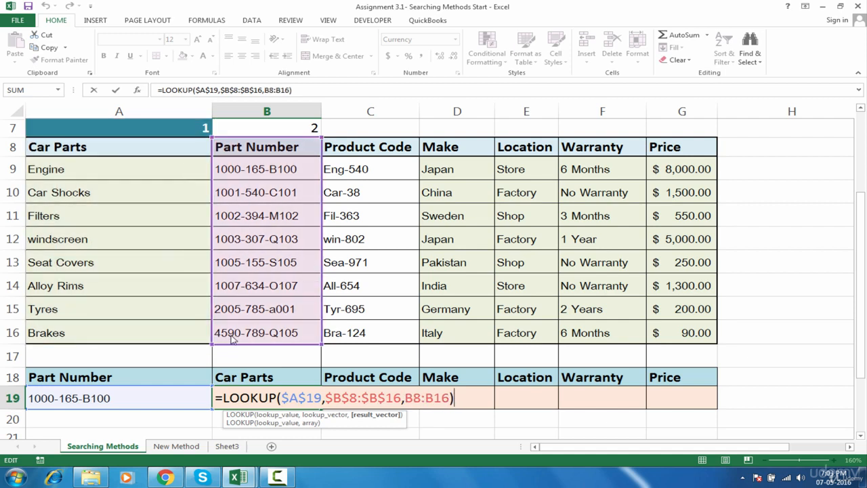
{"action": "left_click_drag", "start_coordinate": [233, 339], "coordinate": [101, 342]}
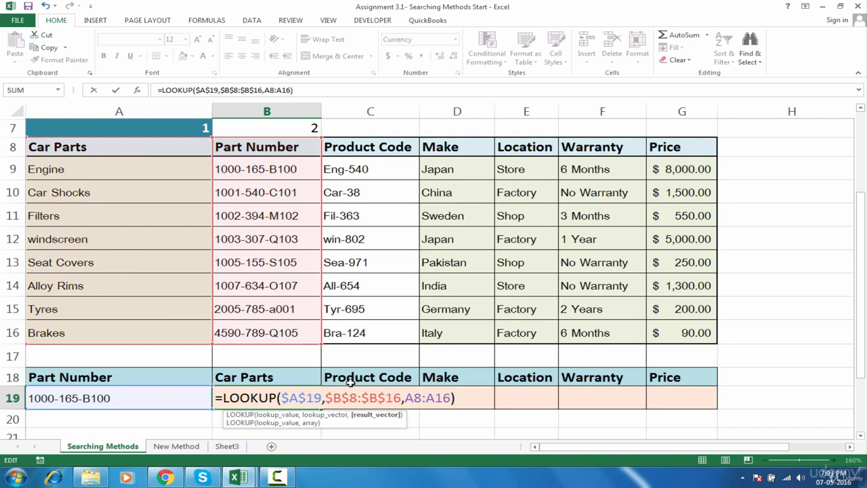
{"action": "key", "text": "Tab"}
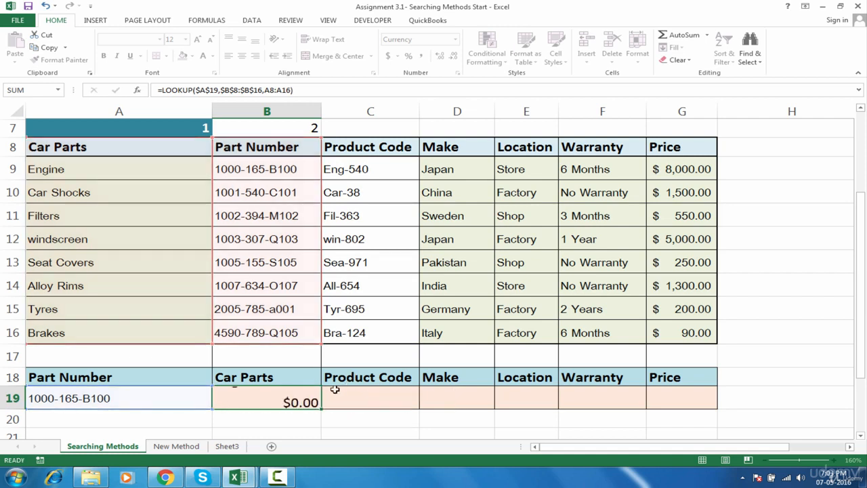
Try filling the LOOKUP formula from B19 into C19 and shifting its lookup vector to C8:C16.
{"action": "left_click", "coordinate": [307, 397]}
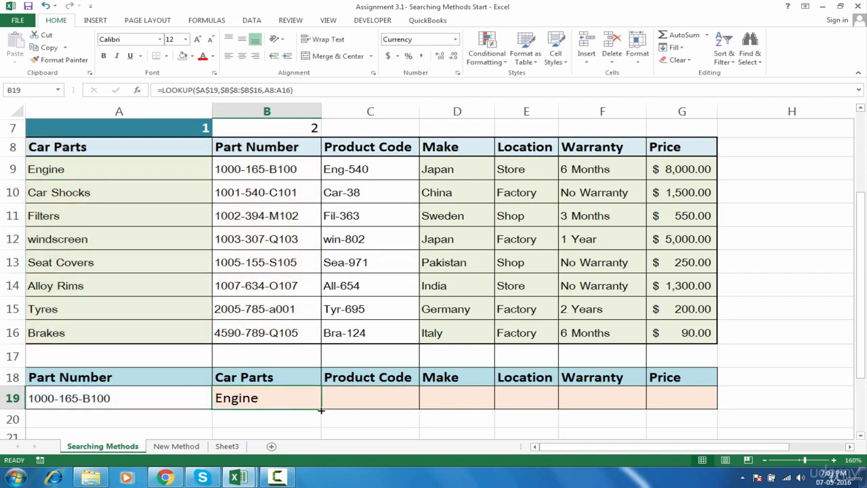
{"action": "left_click_drag", "start_coordinate": [321, 410], "coordinate": [406, 405]}
{"action": "double_click", "coordinate": [399, 399]}
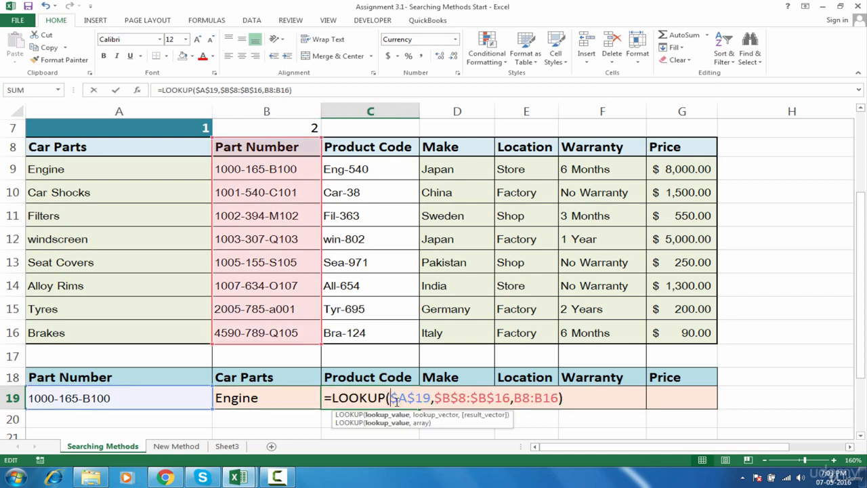
{"action": "left_click", "coordinate": [557, 397]}
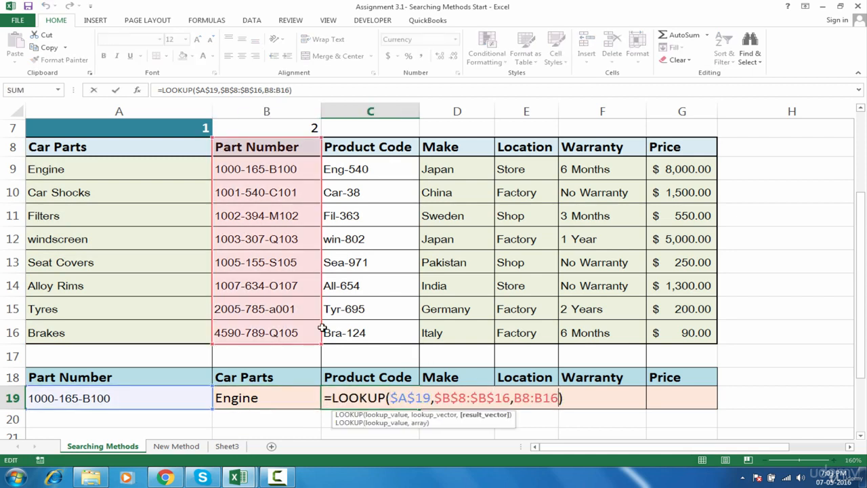
{"action": "left_click_drag", "start_coordinate": [322, 332], "coordinate": [355, 332]}
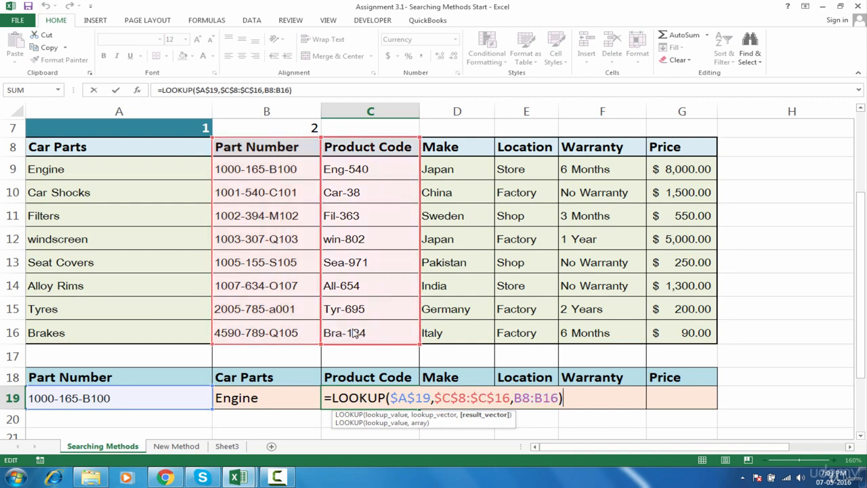
{"action": "left_click", "coordinate": [507, 378]}
{"action": "left_click", "coordinate": [384, 399]}
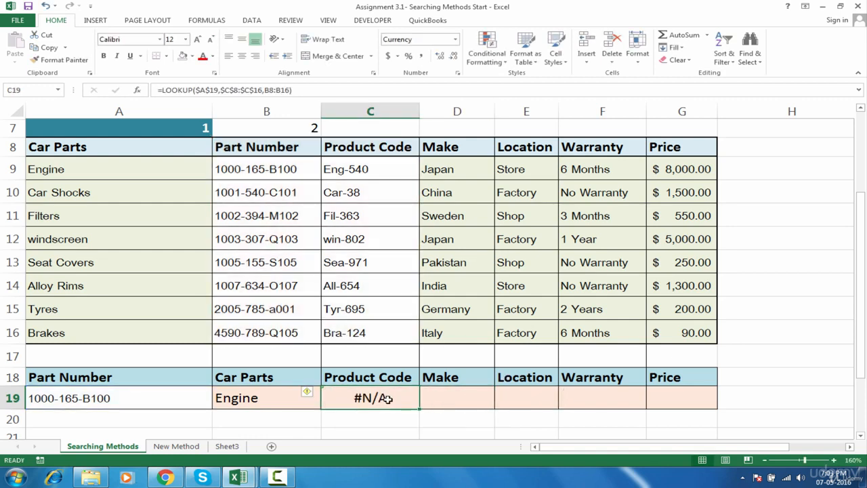
Try reassigning the ranges in the C19 formula, with B8:B16 as lookup vector and C8:C16 as result vector.
{"action": "double_click", "coordinate": [384, 399]}
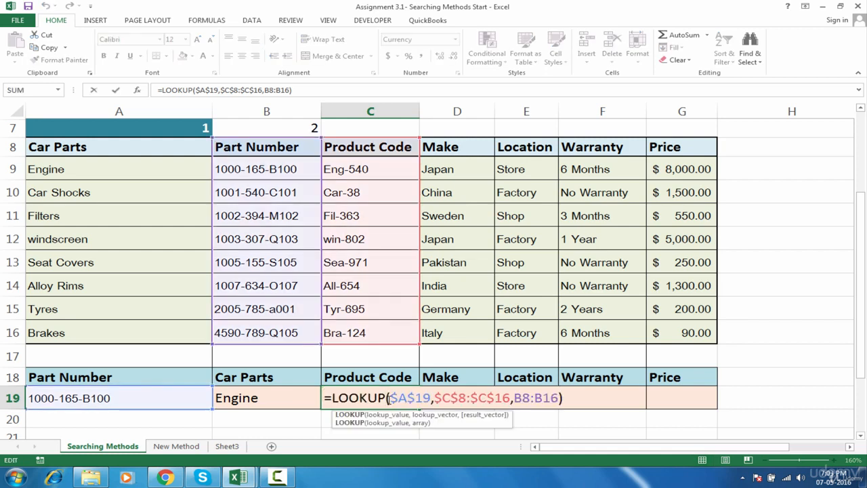
{"action": "left_click", "coordinate": [527, 398]}
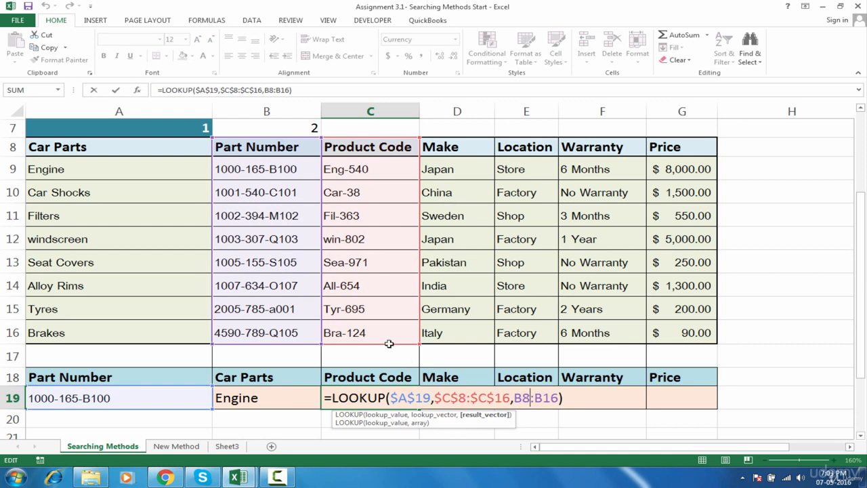
{"action": "left_click", "coordinate": [479, 398]}
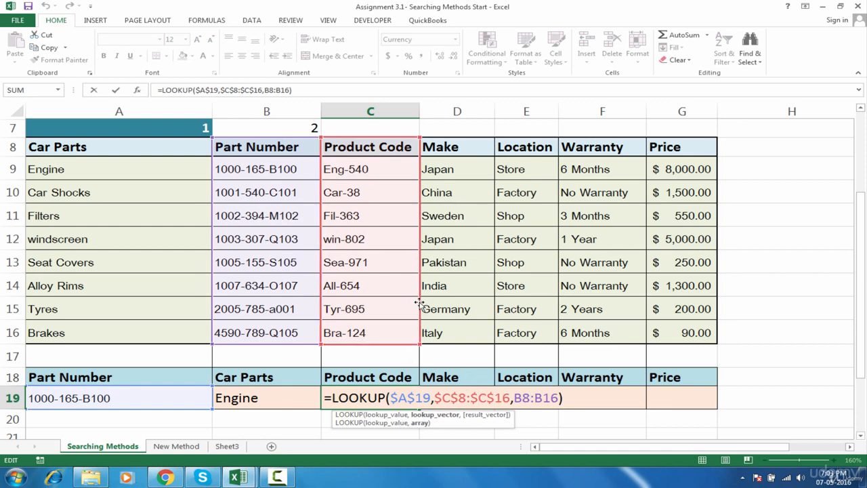
{"action": "left_click_drag", "start_coordinate": [420, 303], "coordinate": [368, 329]}
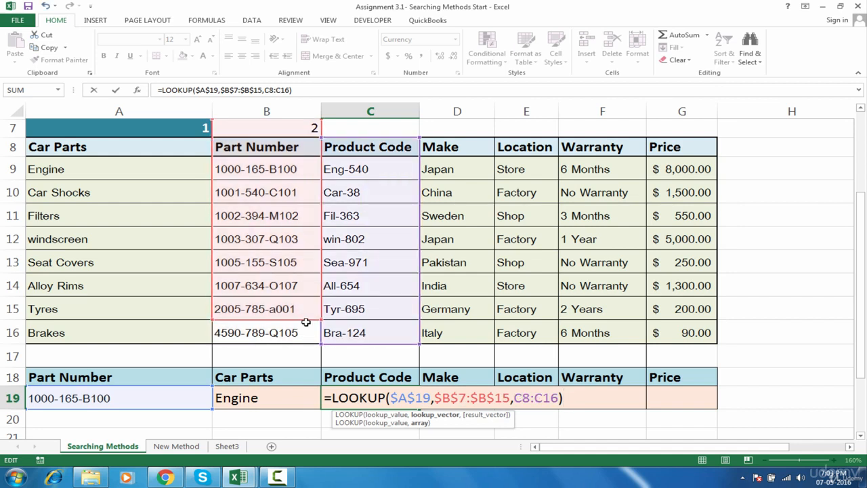
{"action": "left_click_drag", "start_coordinate": [306, 322], "coordinate": [306, 335]}
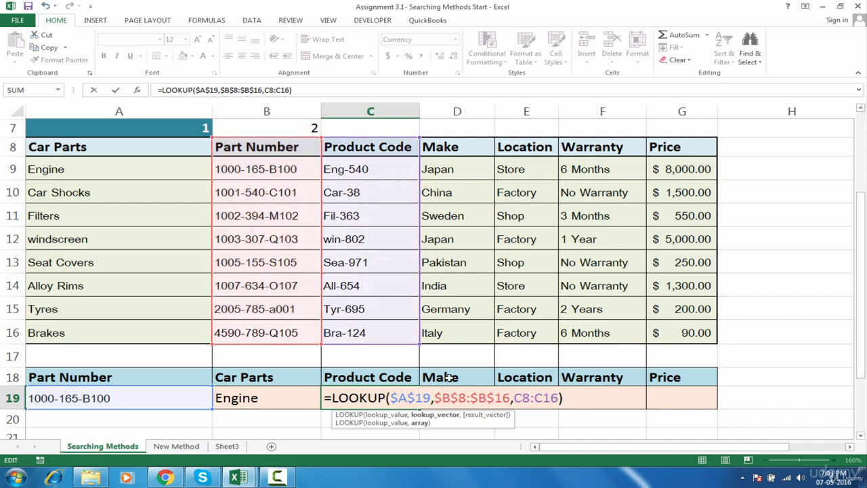
Fill the B19 LOOKUP formula into C19 again and replace its result vector with the Product Code range C8:C16.
{"action": "left_click_drag", "start_coordinate": [304, 389], "coordinate": [396, 398]}
{"action": "double_click", "coordinate": [396, 399]}
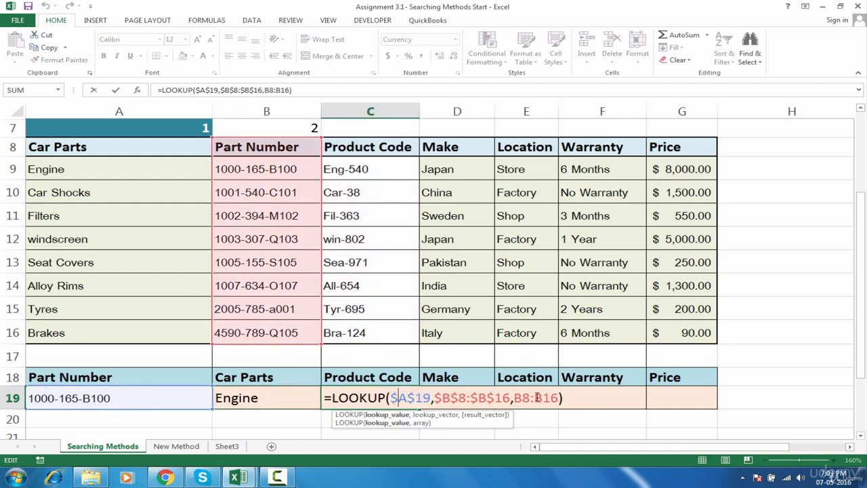
{"action": "left_click", "coordinate": [558, 397]}
{"action": "key", "text": "BackSpace"}
{"action": "key", "text": "BackSpace"}
{"action": "key", "text": "BackSpace"}
{"action": "key", "text": "BackSpace"}
{"action": "key", "text": "BackSpace"}
{"action": "key", "text": "BackSpace"}
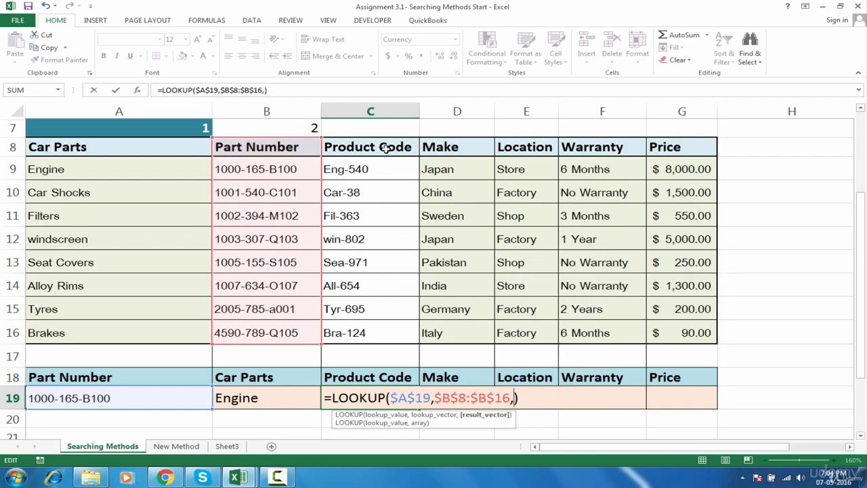
{"action": "left_click_drag", "start_coordinate": [385, 148], "coordinate": [382, 339]}
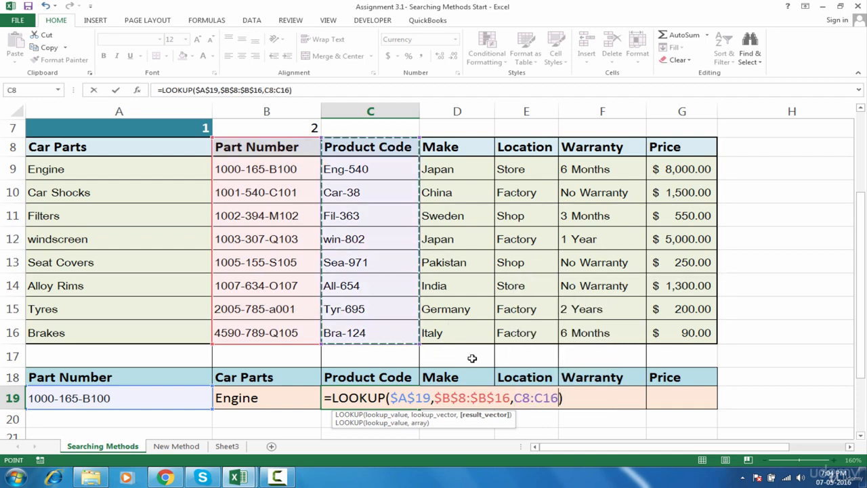
{"action": "key", "text": "Return"}
Review the C19 formula's arguments and fill it across to the Warranty cell F19.
{"action": "double_click", "coordinate": [400, 398]}
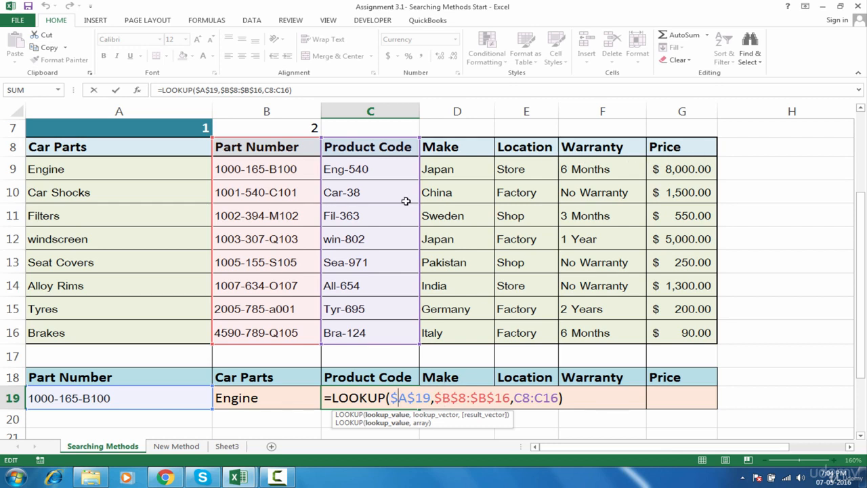
{"action": "left_click_drag", "start_coordinate": [406, 201], "coordinate": [363, 193]}
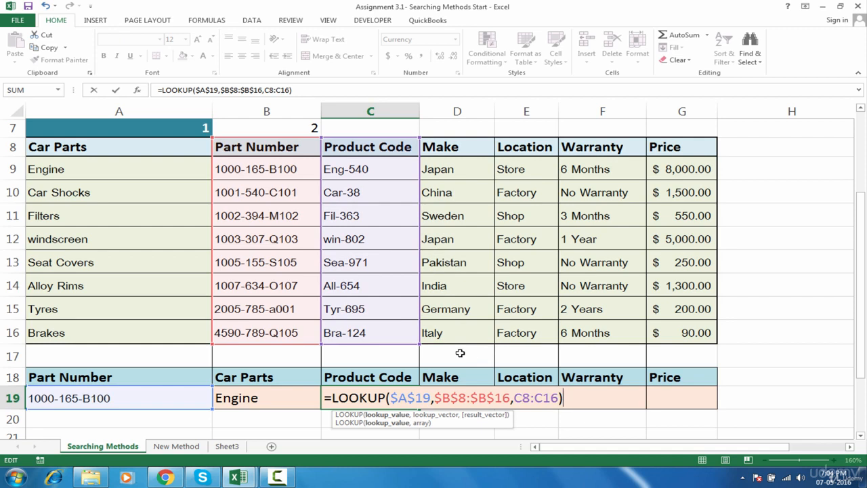
{"action": "key", "text": "Return"}
{"action": "left_click", "coordinate": [407, 400]}
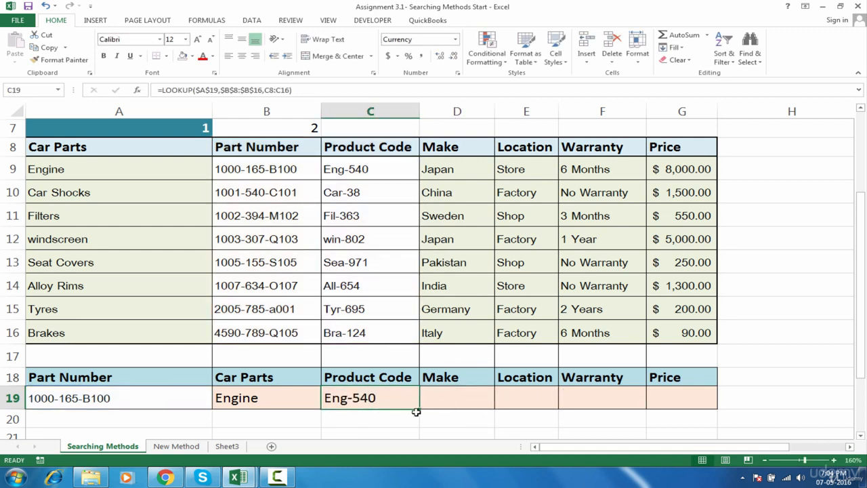
{"action": "left_click_drag", "start_coordinate": [419, 410], "coordinate": [644, 410]}
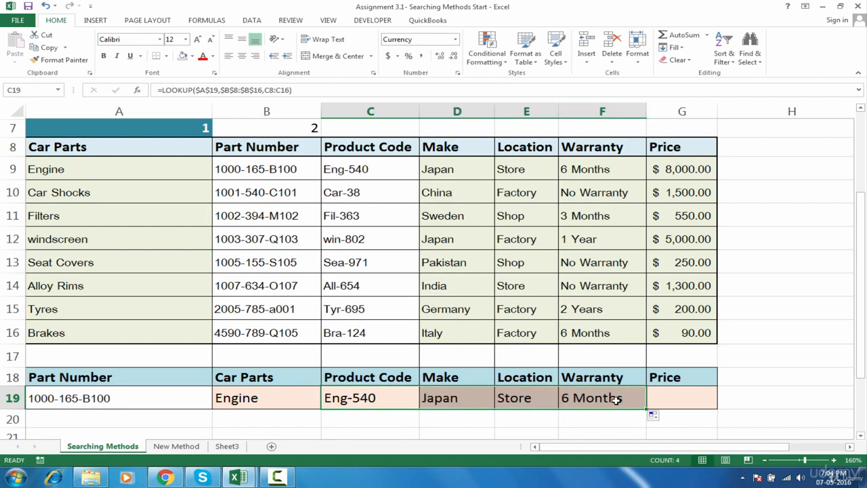
Compare the search row's results and part number with the Car Parts, Part Number and Product Code columns of the table.
{"action": "left_click", "coordinate": [677, 401]}
{"action": "left_click", "coordinate": [276, 399]}
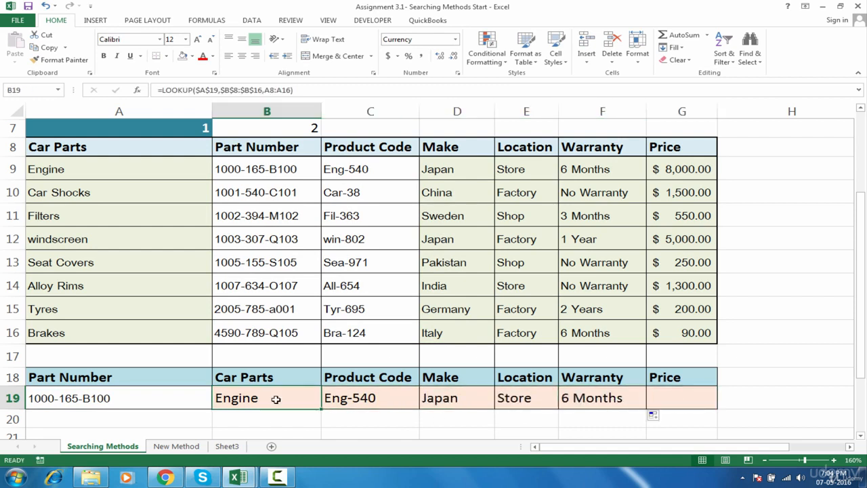
{"action": "left_click", "coordinate": [364, 152]}
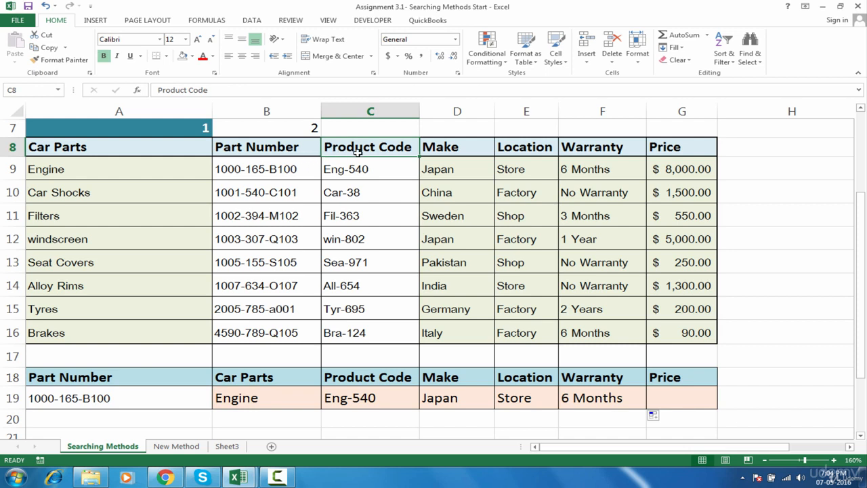
{"action": "left_click", "coordinate": [182, 145]}
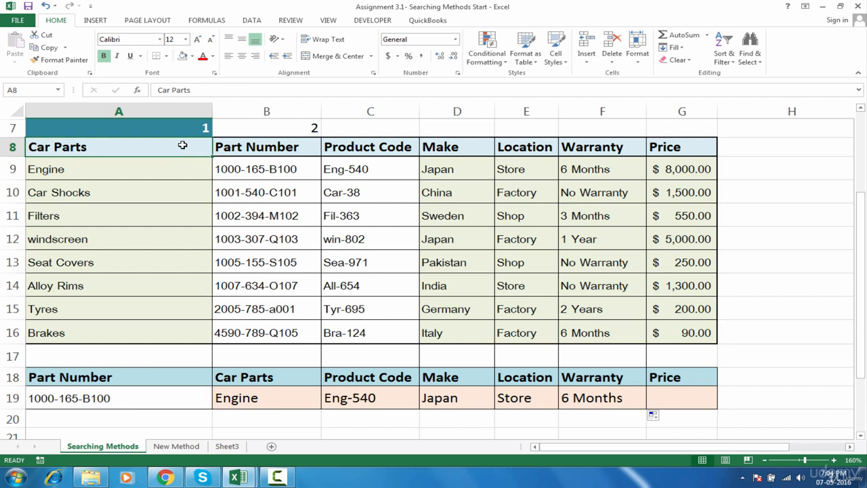
{"action": "left_click", "coordinate": [236, 146]}
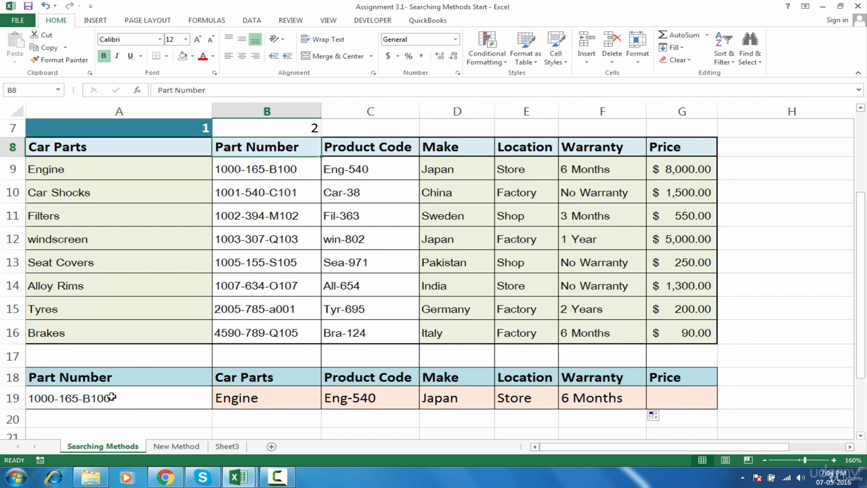
{"action": "left_click", "coordinate": [112, 398]}
{"action": "left_click", "coordinate": [281, 150]}
{"action": "left_click", "coordinate": [244, 170]}
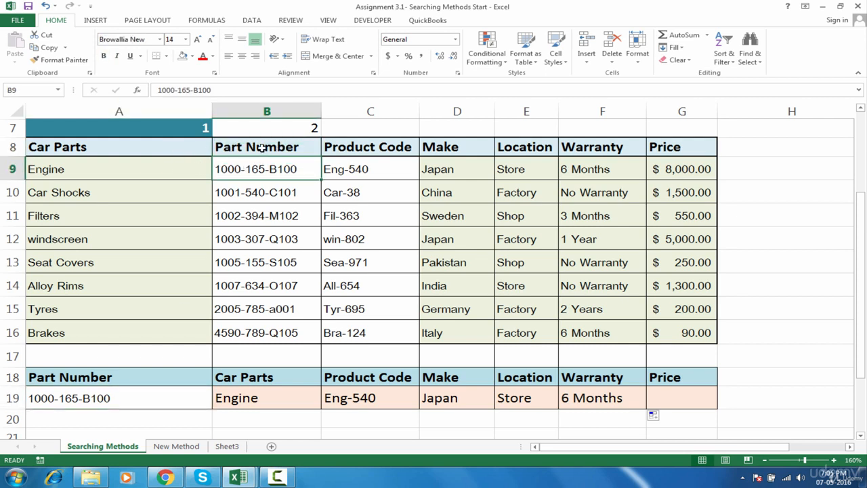
Change the search row header in C18 to Part Number.
{"action": "left_click_drag", "start_coordinate": [257, 145], "coordinate": [261, 241]}
{"action": "left_click", "coordinate": [312, 147]}
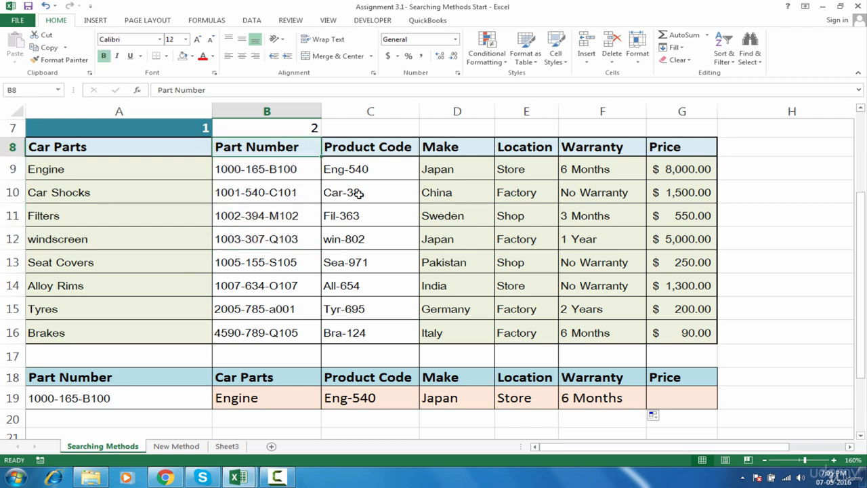
{"action": "left_click", "coordinate": [360, 194]}
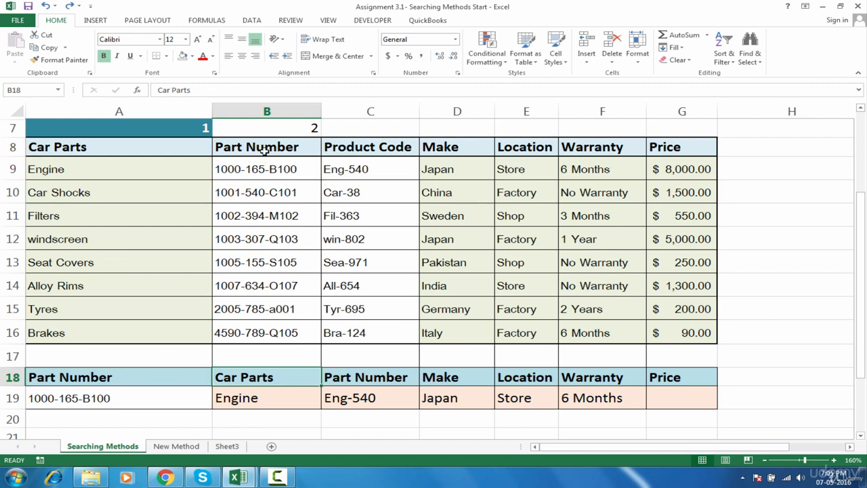
Copy the Product Code header and Eng-540 from C8:C9 into A18:A19 as the new search key.
{"action": "left_click_drag", "start_coordinate": [348, 146], "coordinate": [354, 166]}
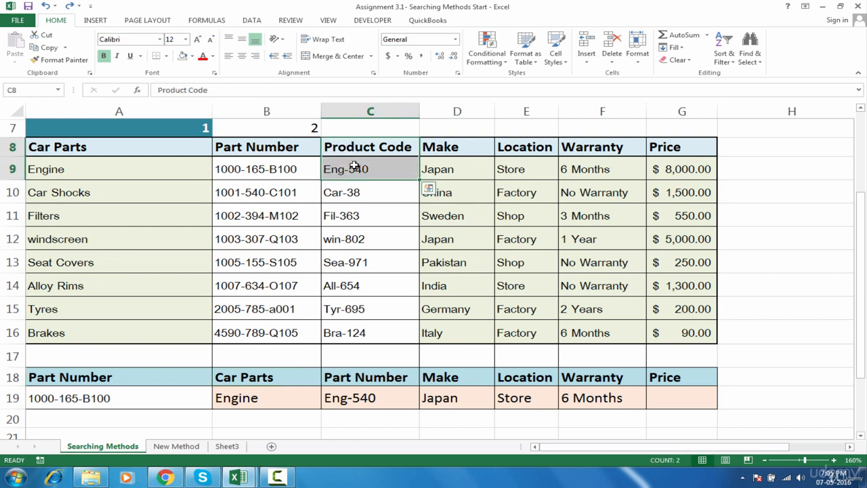
{"action": "key", "text": "ctrl+c"}
{"action": "left_click", "coordinate": [144, 376]}
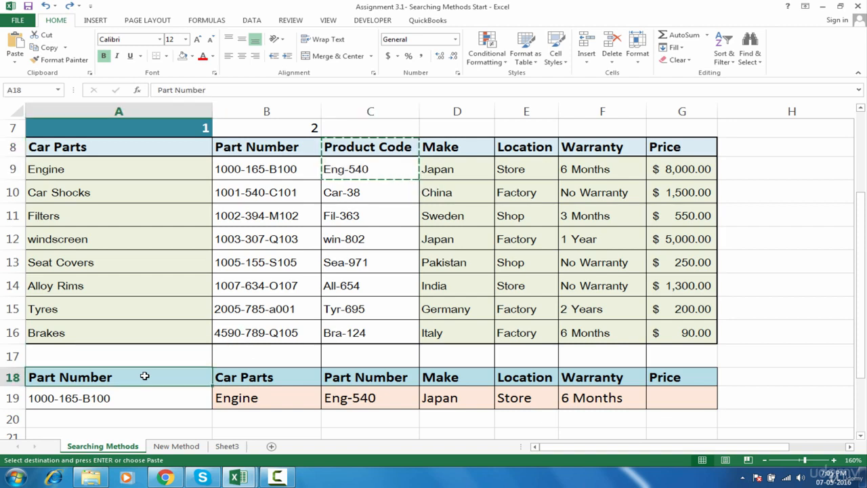
{"action": "key", "text": "ctrl+v"}
{"action": "key", "text": "Escape"}
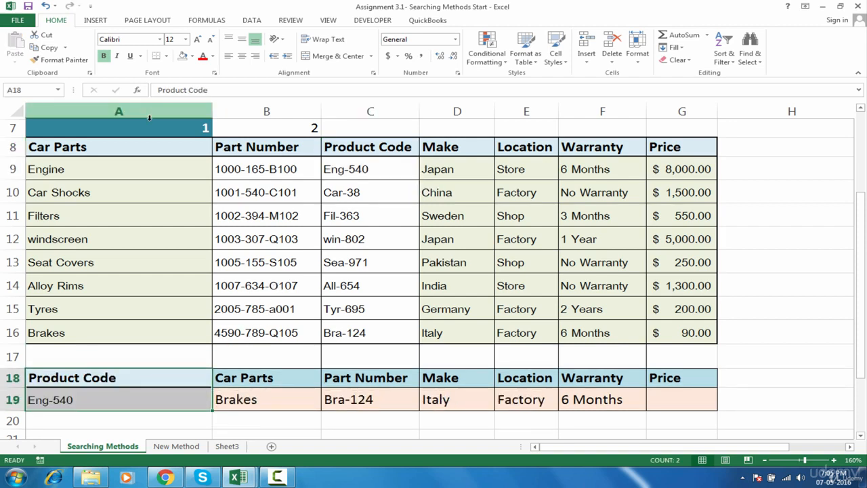
Copy the Car Parts and Part Number headers with the Engine values from A8:B9 into B18:C19.
{"action": "left_click_drag", "start_coordinate": [161, 146], "coordinate": [261, 320]}
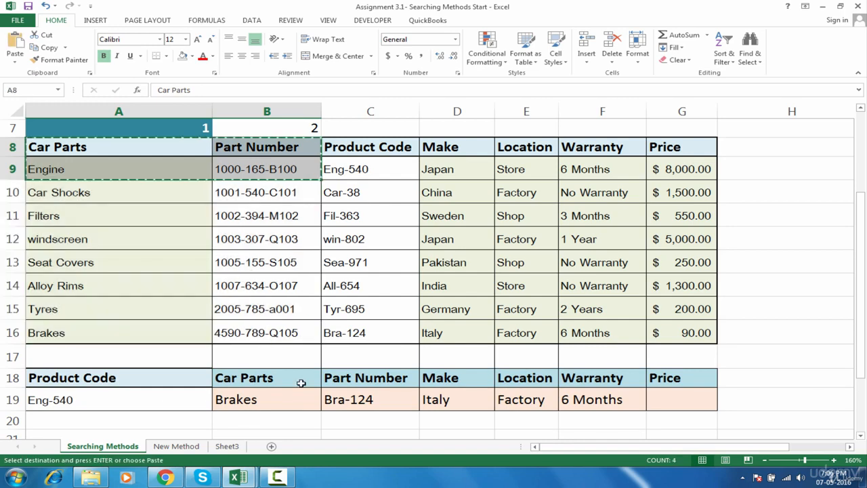
{"action": "left_click", "coordinate": [298, 383]}
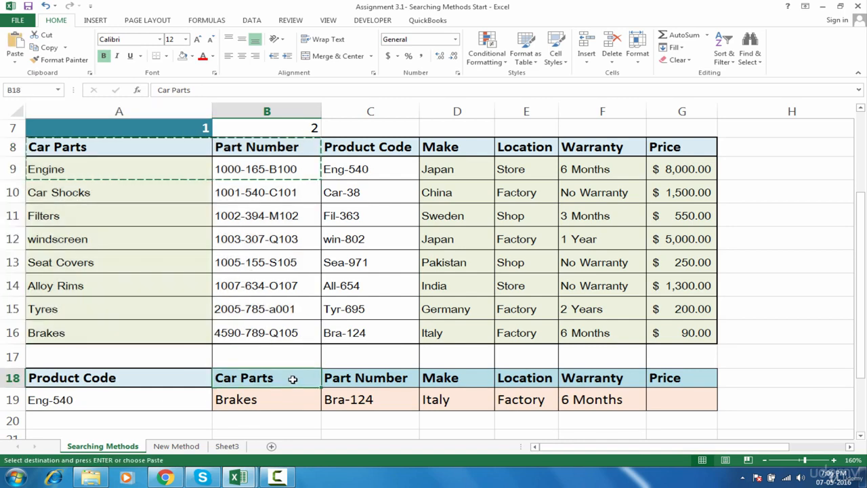
{"action": "key", "text": "ctrl+v"}
Copy the Make, Location, Warranty and Price headers with the Engine values from D8:G9 into D18:G19.
{"action": "left_click", "coordinate": [450, 386]}
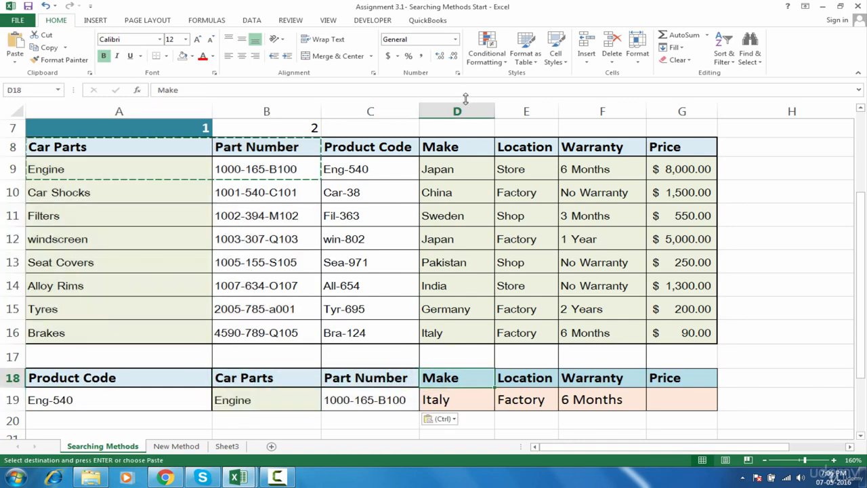
{"action": "left_click_drag", "start_coordinate": [452, 146], "coordinate": [663, 160]}
{"action": "key", "text": "ctrl+c"}
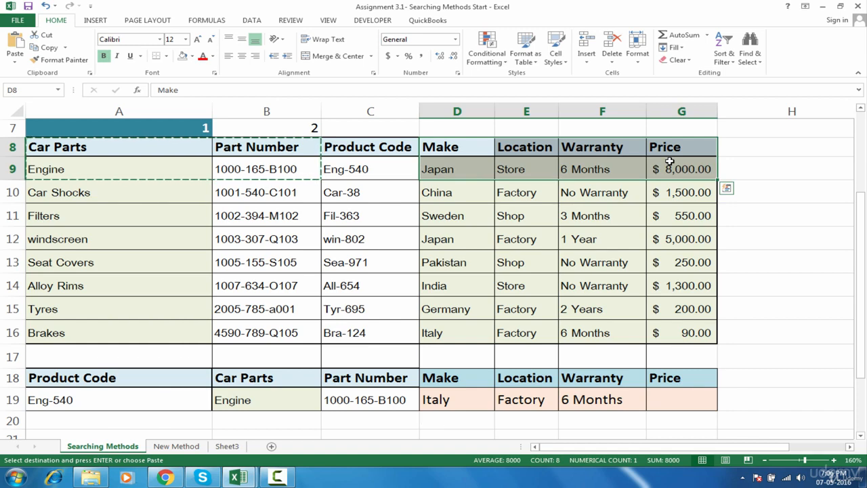
{"action": "left_click", "coordinate": [466, 378]}
{"action": "key", "text": "ctrl+v"}
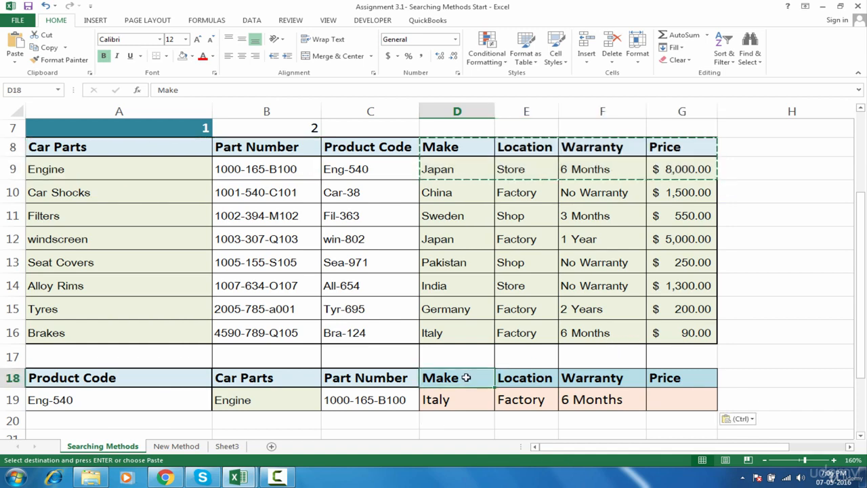
{"action": "left_click", "coordinate": [450, 403]}
Clear the pasted values in B19:G19, keeping the product code in A19.
{"action": "left_click", "coordinate": [236, 402]}
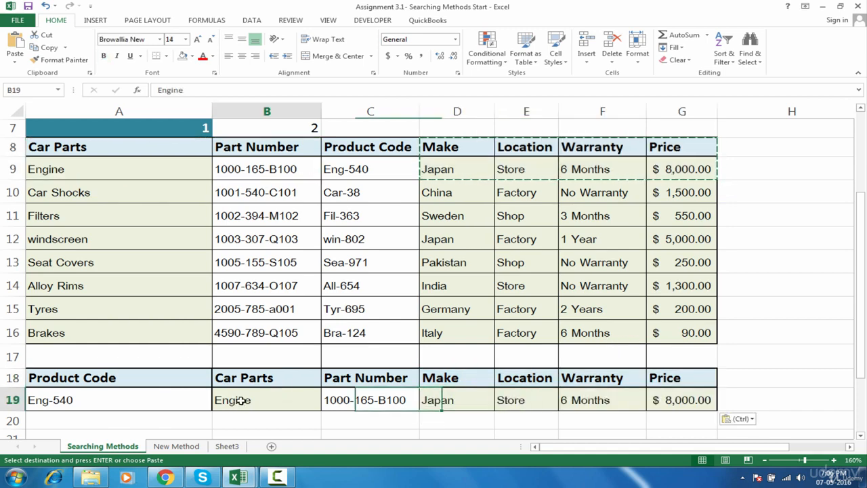
{"action": "key", "text": "shift+Right"}
{"action": "key", "text": "shift+Right"}
{"action": "key", "text": "shift+Right"}
{"action": "key", "text": "shift+Right"}
{"action": "key", "text": "shift+Right"}
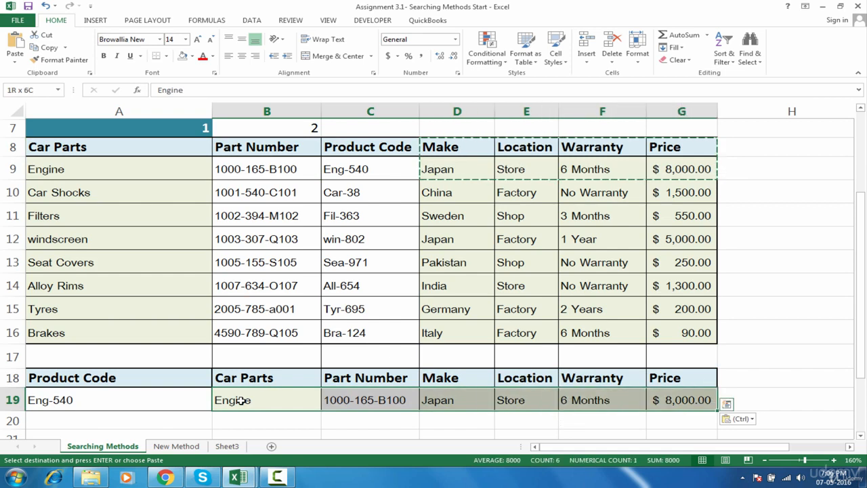
{"action": "key", "text": "Delete"}
{"action": "left_click", "coordinate": [122, 398]}
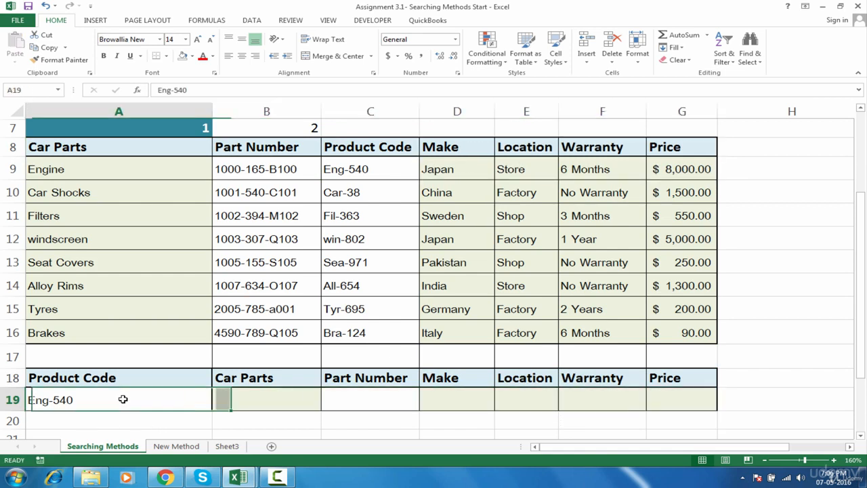
{"action": "left_click", "coordinate": [281, 395]}
{"action": "type", "text": "=lo"}
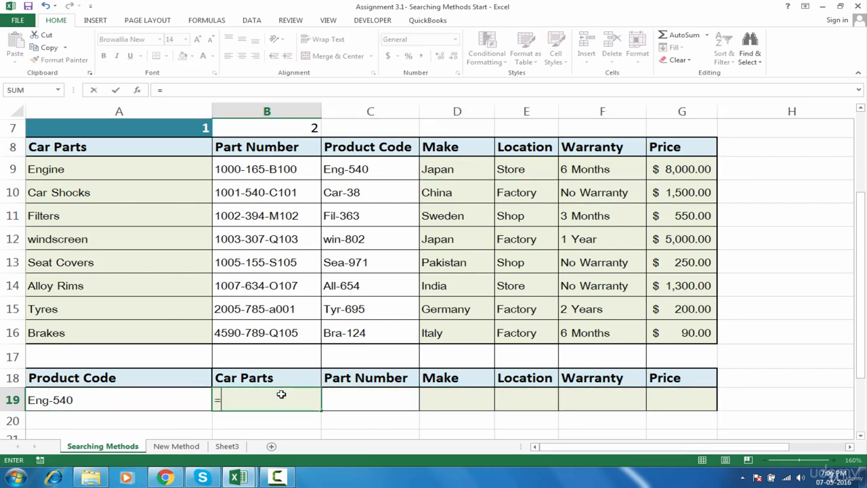
{"action": "key", "text": "Down"}
{"action": "key", "text": "Down"}
{"action": "key", "text": "Down"}
{"action": "key", "text": "Down"}
{"action": "key", "text": "Down"}
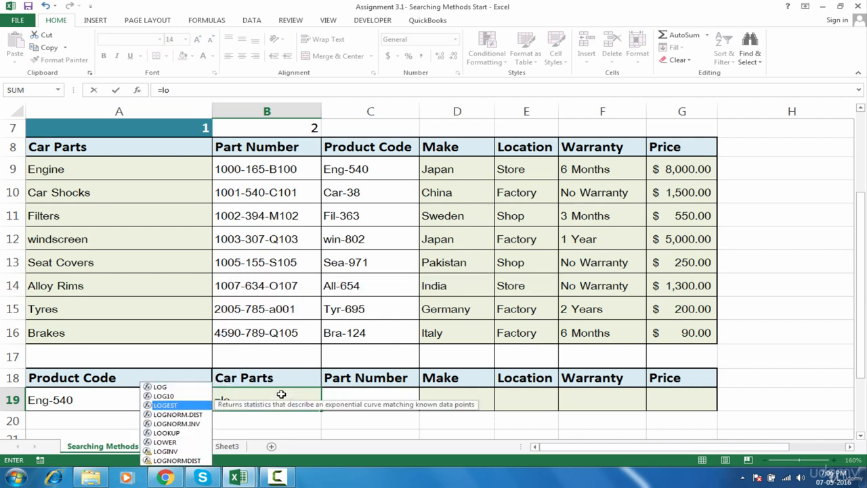
{"action": "key", "text": "Tab"}
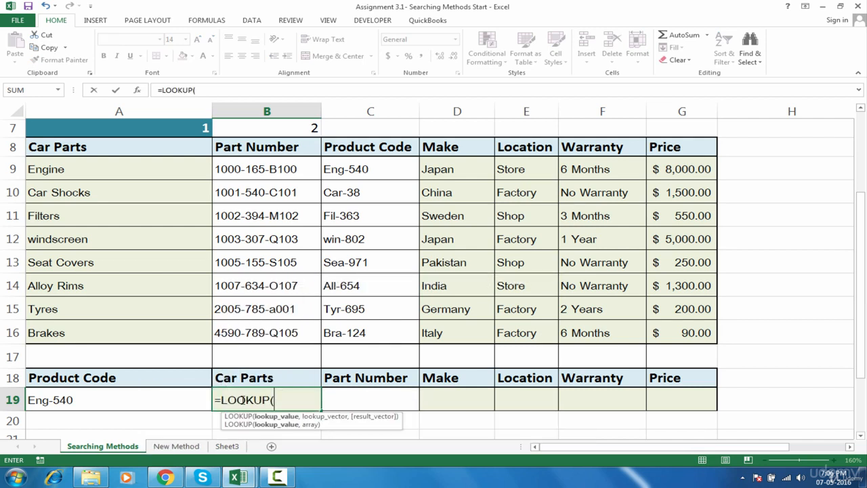
{"action": "left_click", "coordinate": [154, 400]}
{"action": "type", "text": ","}
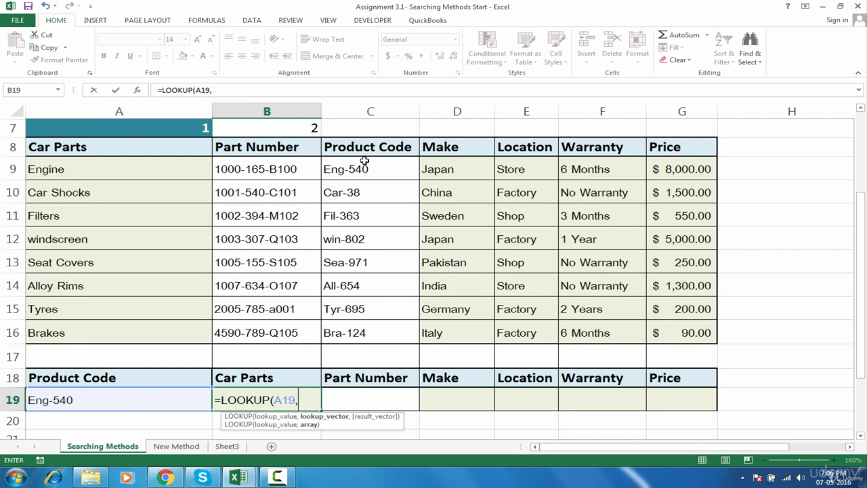
{"action": "left_click_drag", "start_coordinate": [362, 166], "coordinate": [362, 333]}
{"action": "type", "text": ","}
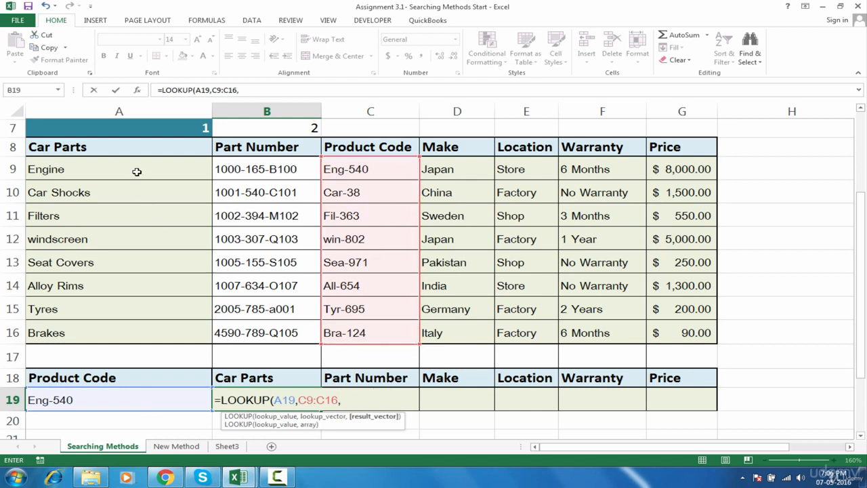
{"action": "left_click_drag", "start_coordinate": [137, 172], "coordinate": [145, 331]}
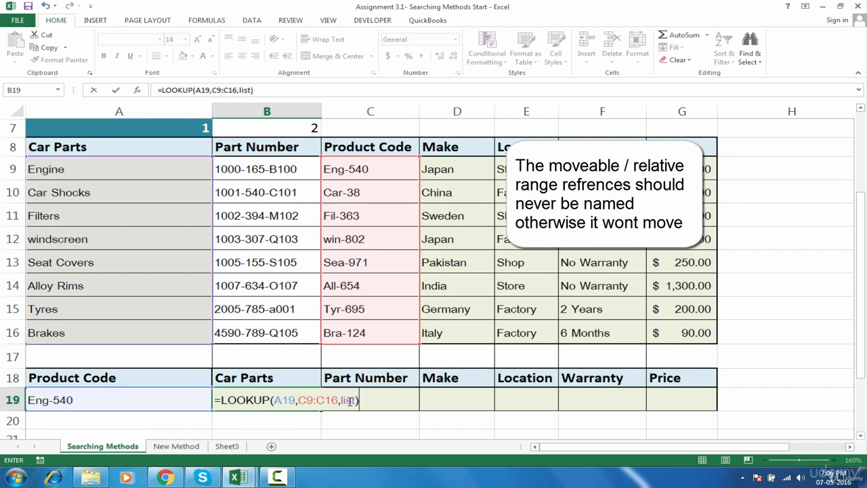
{"action": "left_click_drag", "start_coordinate": [341, 400], "coordinate": [356, 401]}
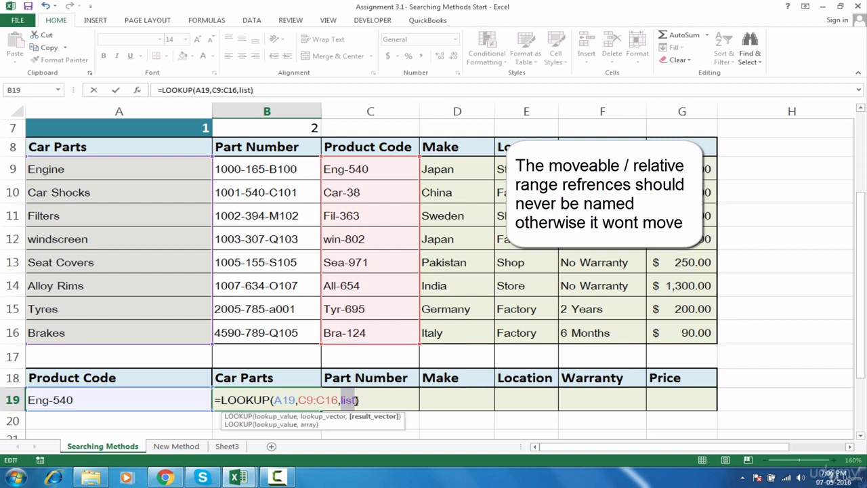
{"action": "key", "text": "BackSpace"}
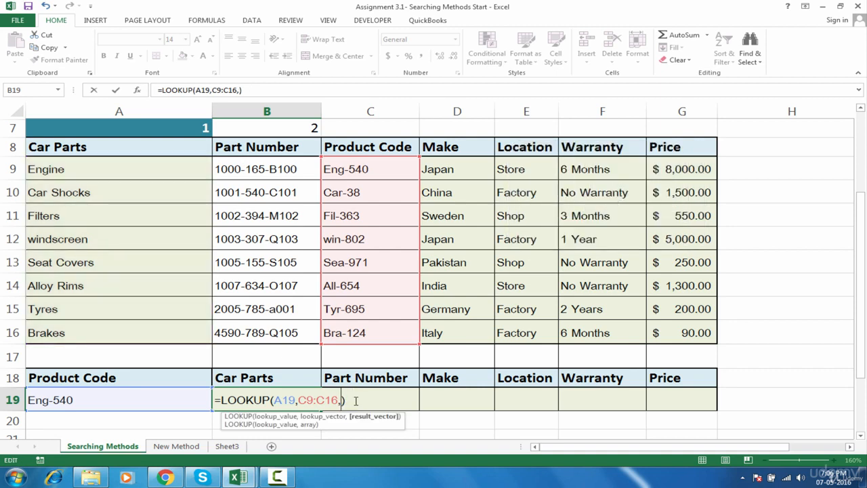
{"action": "key", "text": "Escape"}
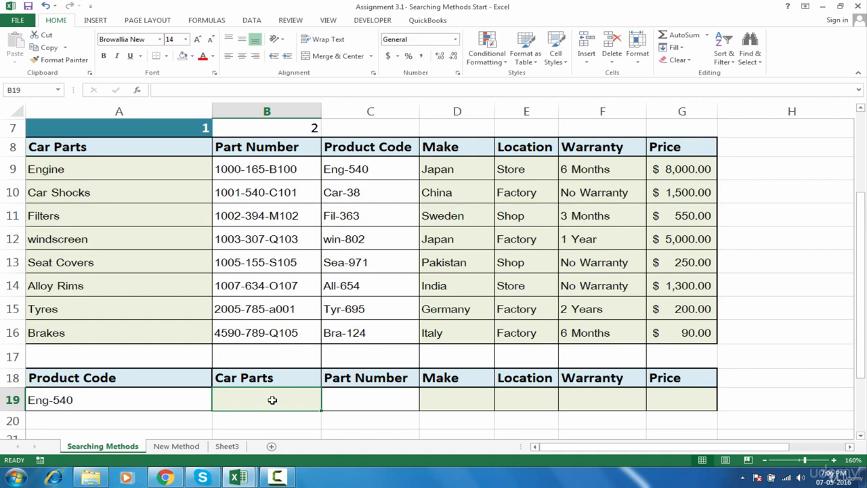
Delete the defined name "list" from the workbook.
{"action": "left_click", "coordinate": [207, 21]}
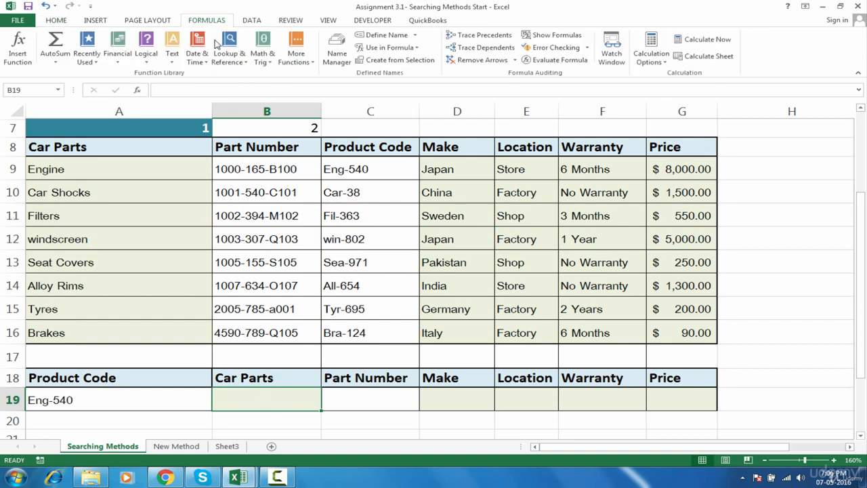
{"action": "left_click", "coordinate": [345, 62]}
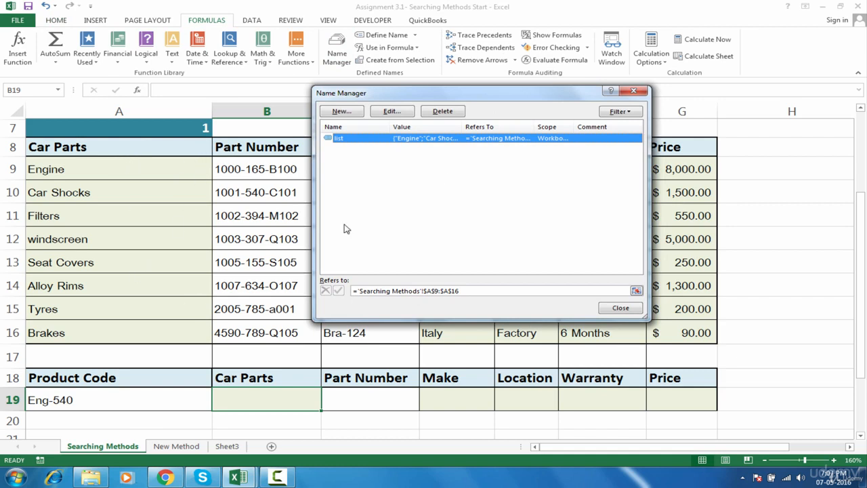
{"action": "left_click", "coordinate": [442, 111]}
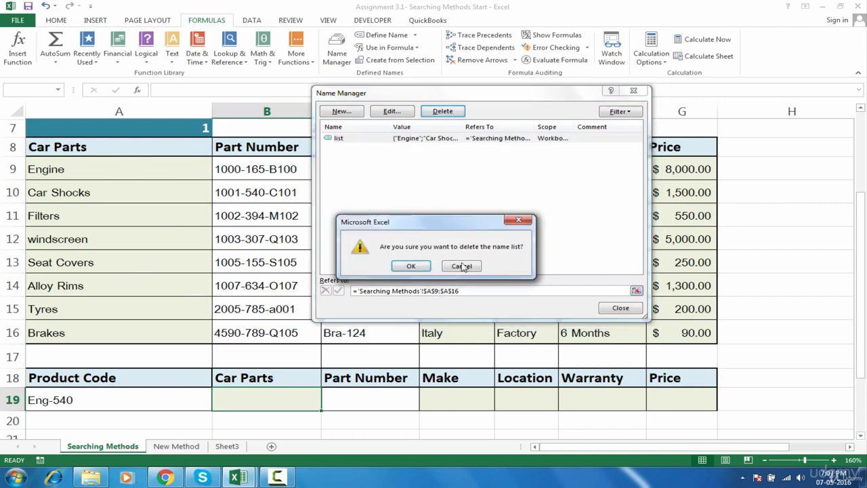
{"action": "left_click", "coordinate": [412, 266]}
{"action": "left_click", "coordinate": [619, 308]}
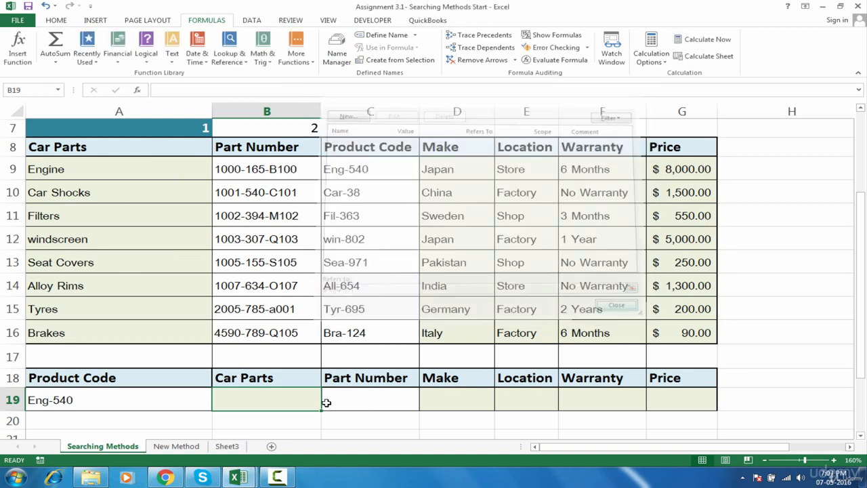
Start a LOOKUP formula in B19 with A19 as the lookup value, C8:C16 as the lookup vector and A8:A16 as the result vector.
{"action": "type", "text": "="}
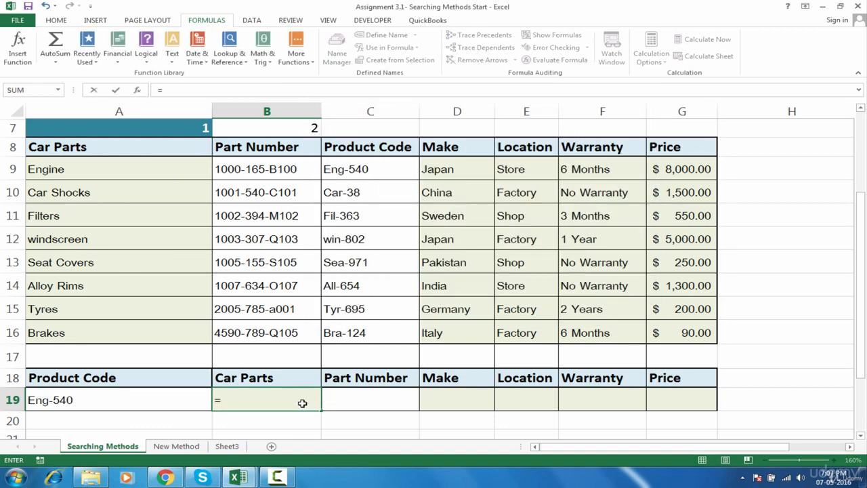
{"action": "type", "text": "v"}
{"action": "key", "text": "BackSpace"}
{"action": "type", "text": "lo"}
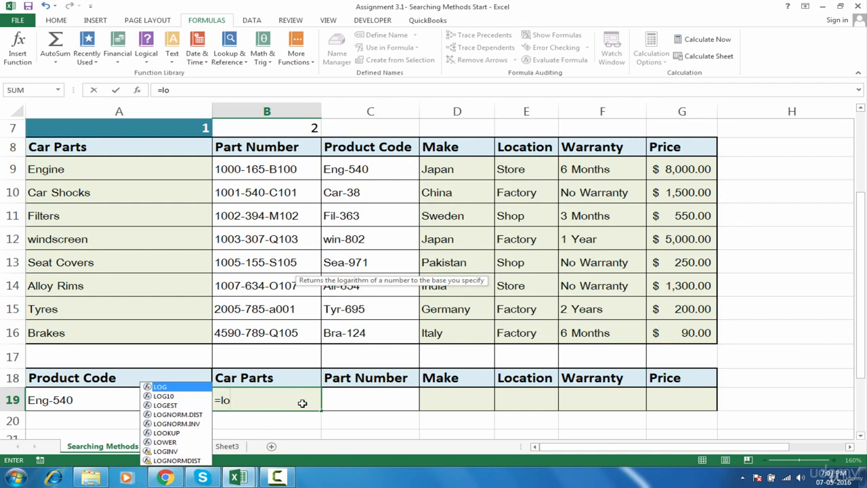
{"action": "key", "text": "Down"}
{"action": "key", "text": "Down"}
{"action": "key", "text": "Down"}
{"action": "key", "text": "Down"}
{"action": "key", "text": "Down"}
{"action": "key", "text": "Tab"}
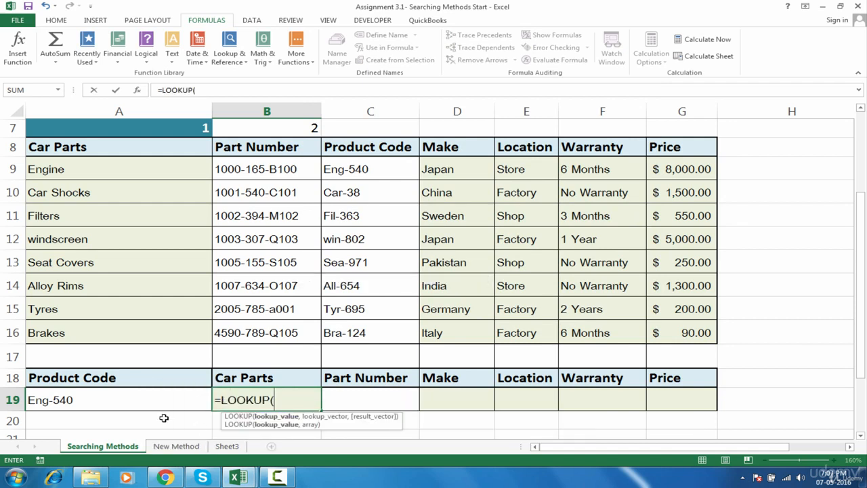
{"action": "left_click", "coordinate": [127, 399]}
{"action": "type", "text": ","}
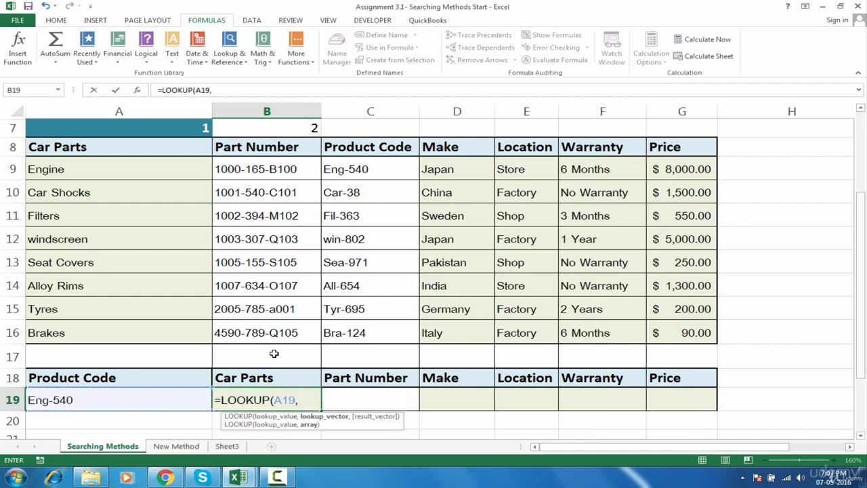
{"action": "left_click_drag", "start_coordinate": [372, 151], "coordinate": [364, 341]}
{"action": "type", "text": ","}
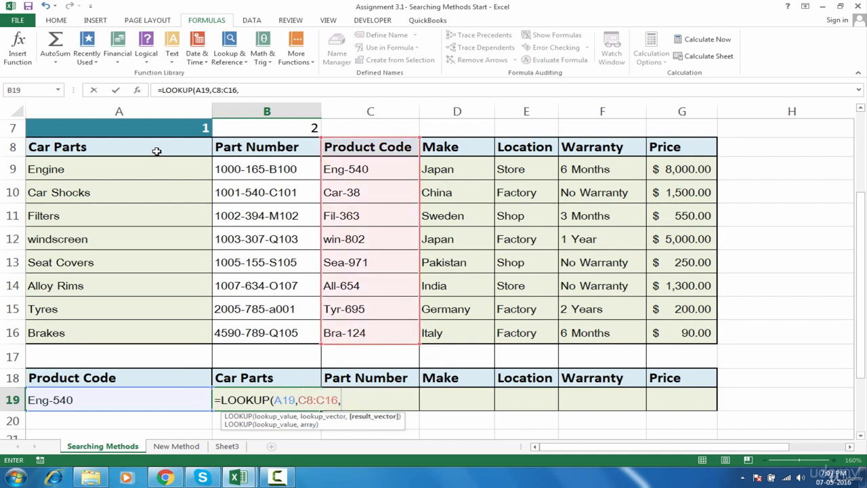
{"action": "left_click_drag", "start_coordinate": [156, 151], "coordinate": [174, 337]}
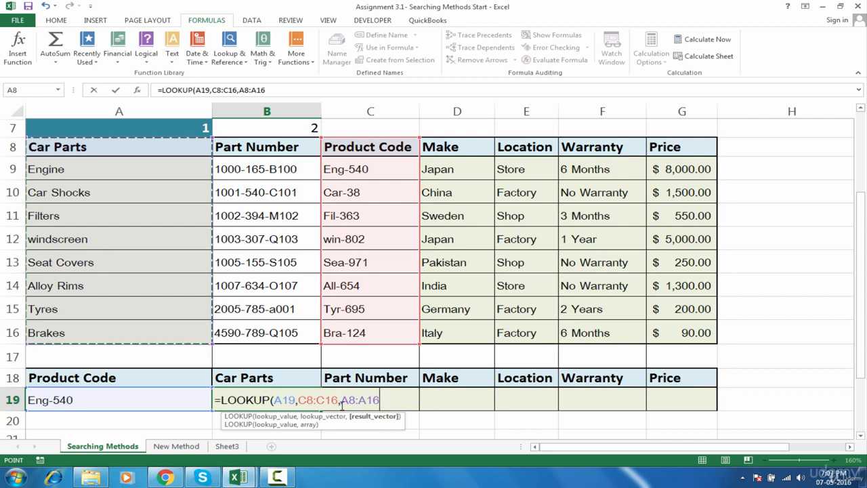
Make the A19 and C8:C16 references absolute in B19's LOOKUP formula, complete it, and fill it across to C19.
{"action": "left_click_drag", "start_coordinate": [341, 400], "coordinate": [274, 400]}
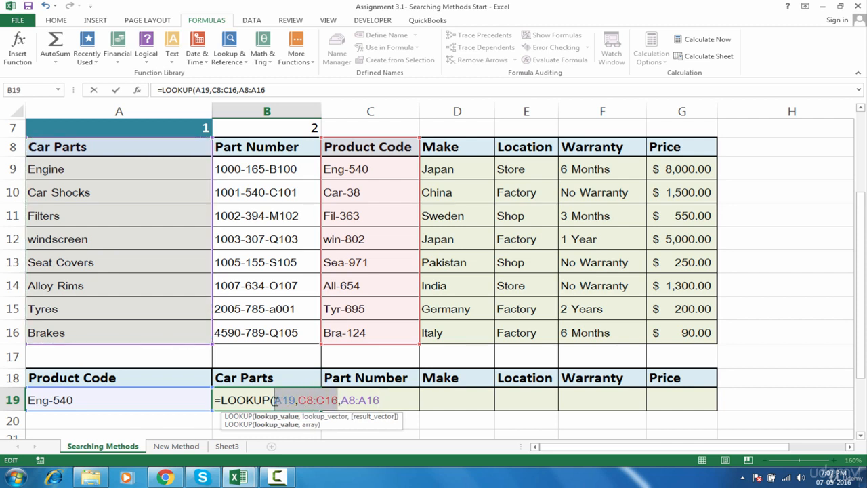
{"action": "key", "text": "F4"}
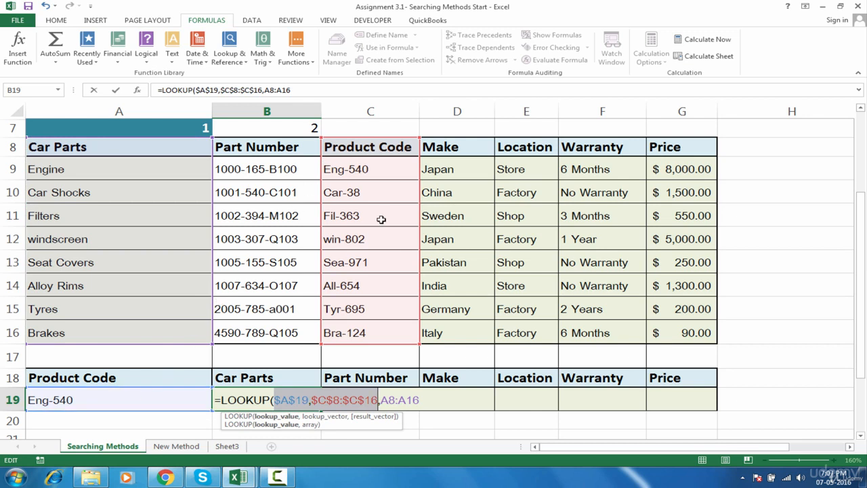
{"action": "left_click", "coordinate": [424, 400]}
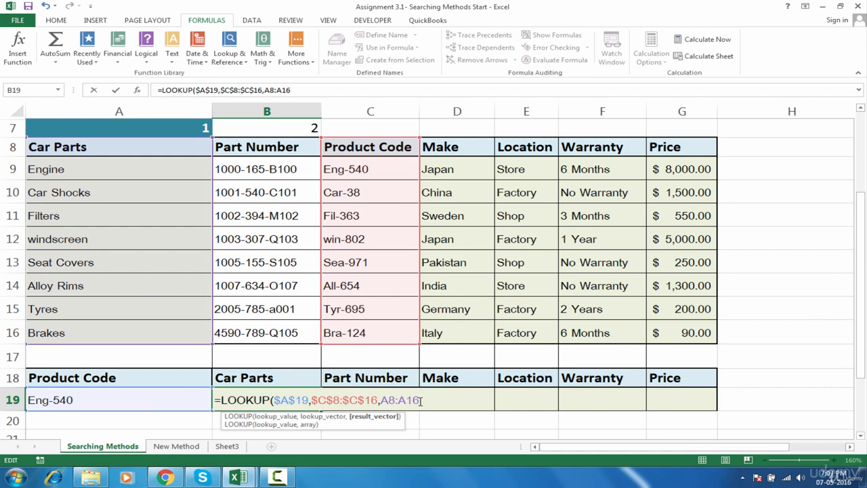
{"action": "type", "text": ")"}
{"action": "key", "text": "Return"}
{"action": "left_click", "coordinate": [313, 405]}
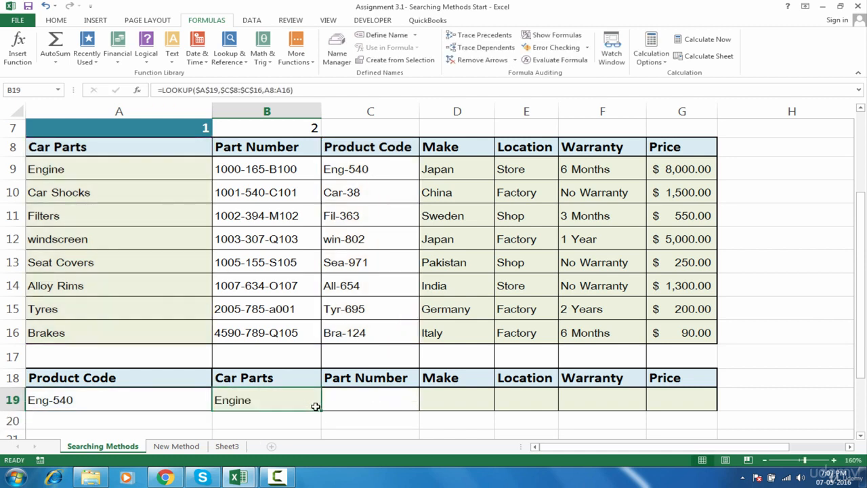
{"action": "left_click_drag", "start_coordinate": [320, 412], "coordinate": [390, 401]}
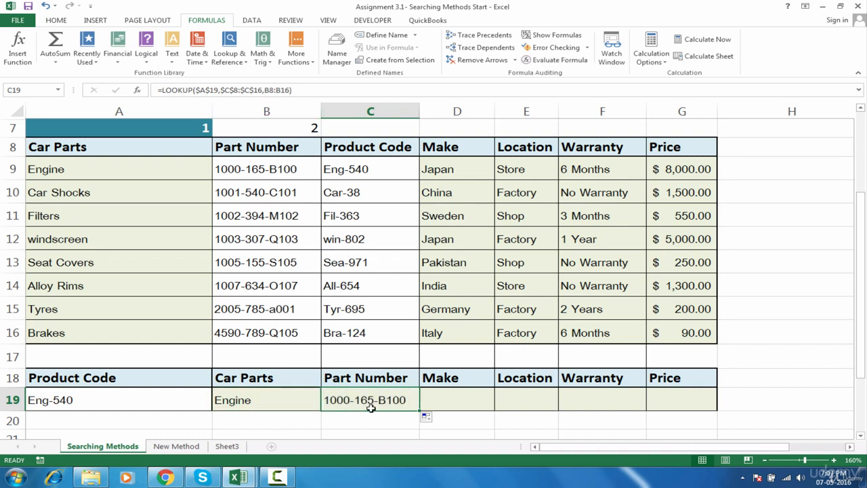
Try shifting the result range of C19's LOOKUP formula to C8:C16 and move it back to B8:B16.
{"action": "double_click", "coordinate": [377, 400]}
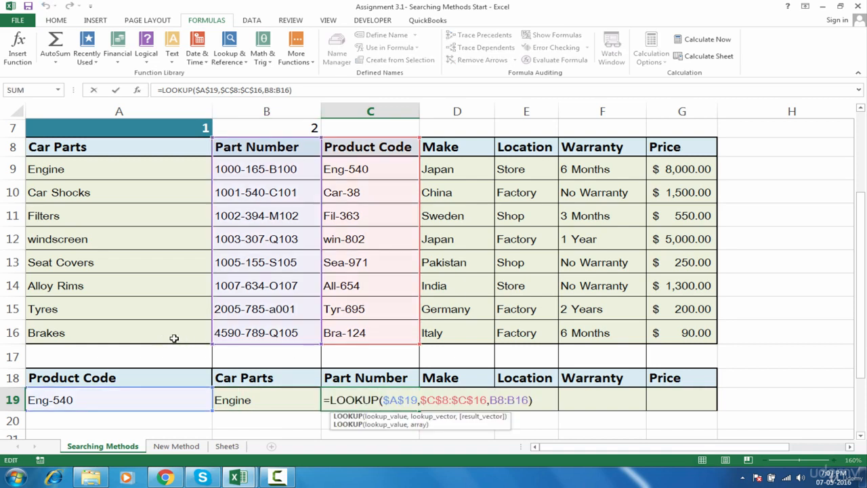
{"action": "mouse_move", "coordinate": [226, 337]}
{"action": "left_mouse_down"}
{"action": "mouse_move", "coordinate": [149, 348]}
{"action": "mouse_move", "coordinate": [268, 345]}
{"action": "left_mouse_up"}
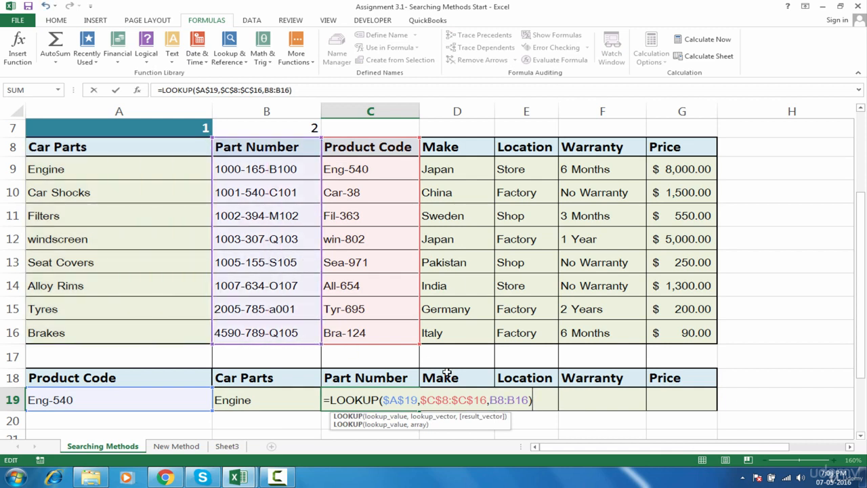
{"action": "key", "text": "ctrl+Return"}
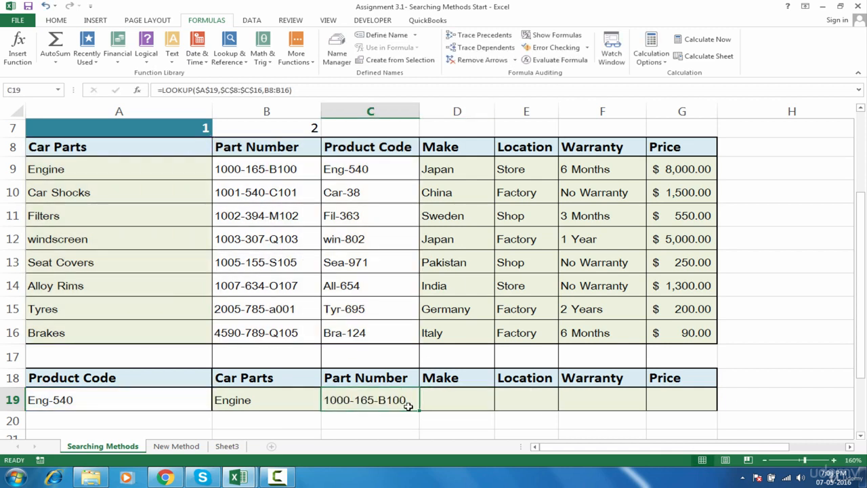
{"action": "double_click", "coordinate": [411, 405]}
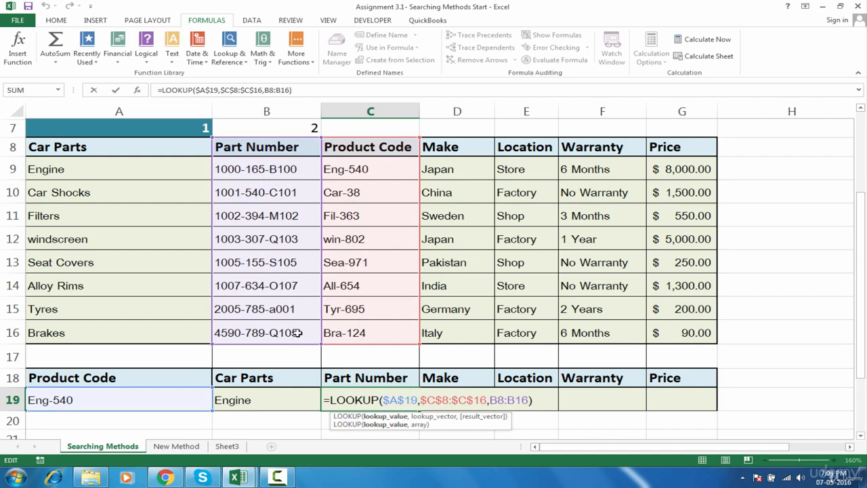
{"action": "left_click_drag", "start_coordinate": [297, 344], "coordinate": [364, 341]}
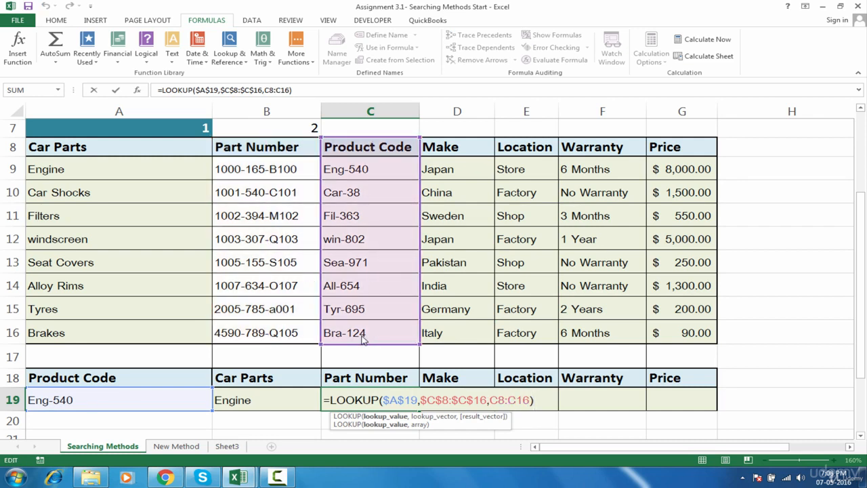
{"action": "left_click_drag", "start_coordinate": [364, 341], "coordinate": [274, 341]}
{"action": "key", "text": "Tab"}
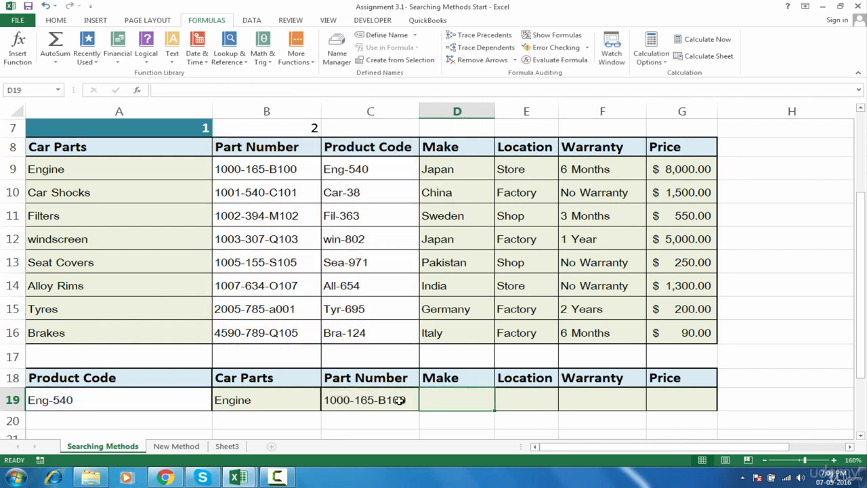
Fill the LOOKUP formula from C19 into D19 and replace its result range with the Make column, D8:D16.
{"action": "left_click", "coordinate": [400, 400]}
{"action": "left_click_drag", "start_coordinate": [420, 411], "coordinate": [496, 411]}
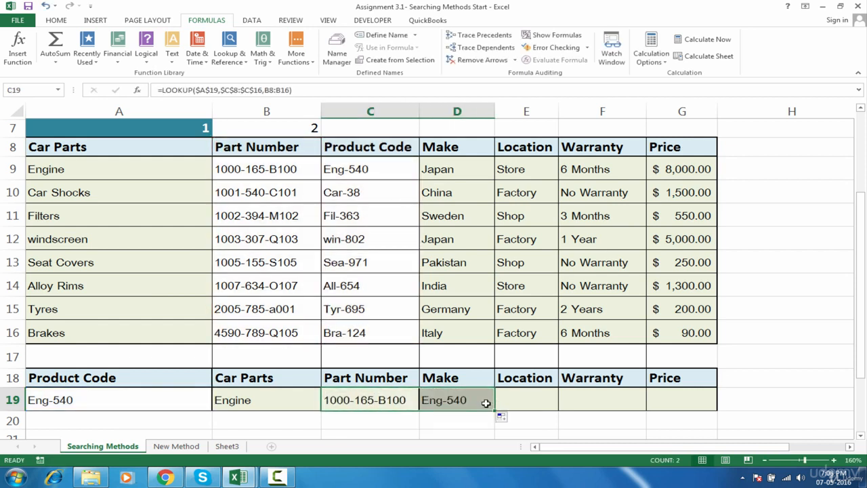
{"action": "double_click", "coordinate": [484, 401]}
{"action": "key", "text": "BackSpace"}
{"action": "key", "text": "BackSpace"}
{"action": "key", "text": "BackSpace"}
{"action": "key", "text": "BackSpace"}
{"action": "key", "text": "BackSpace"}
{"action": "key", "text": "BackSpace"}
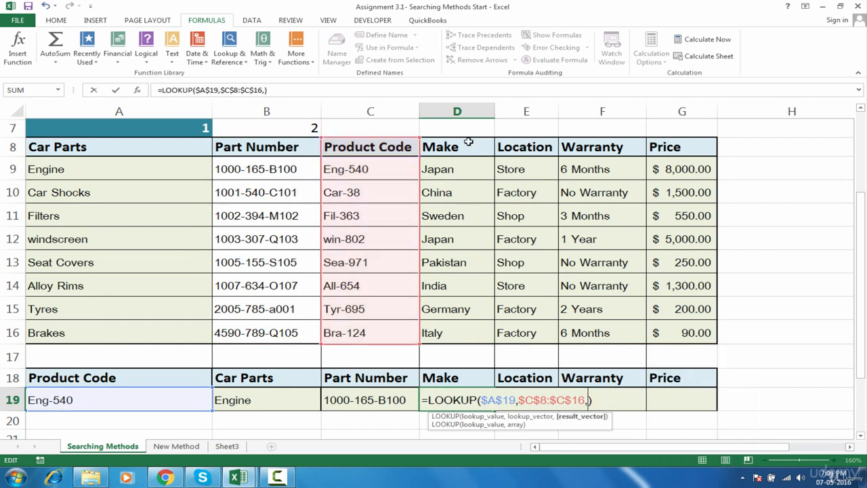
{"action": "left_click_drag", "start_coordinate": [468, 142], "coordinate": [470, 333]}
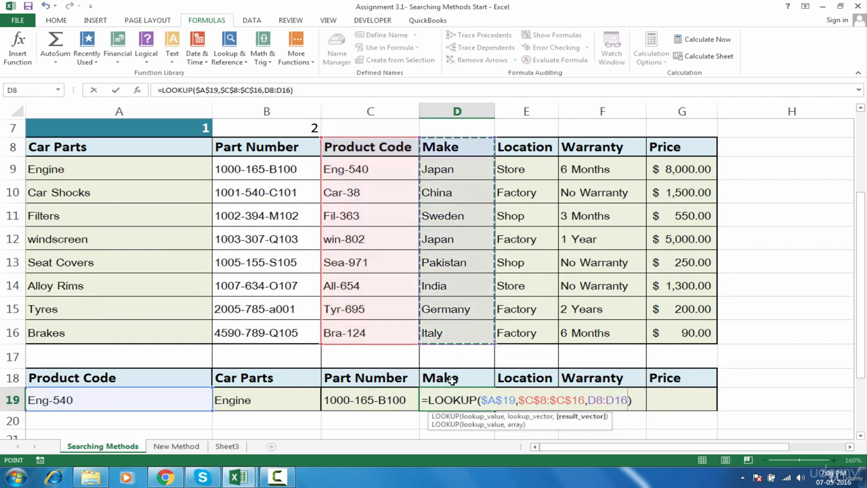
{"action": "key", "text": "Return"}
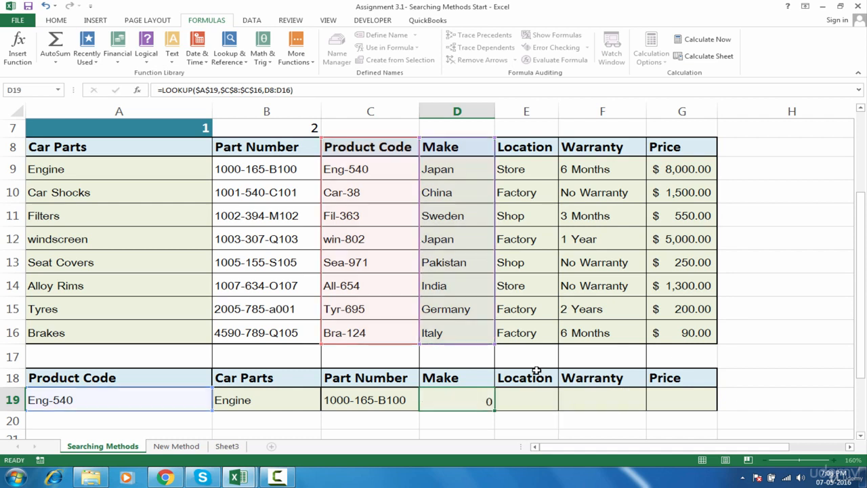
{"action": "left_click", "coordinate": [486, 400]}
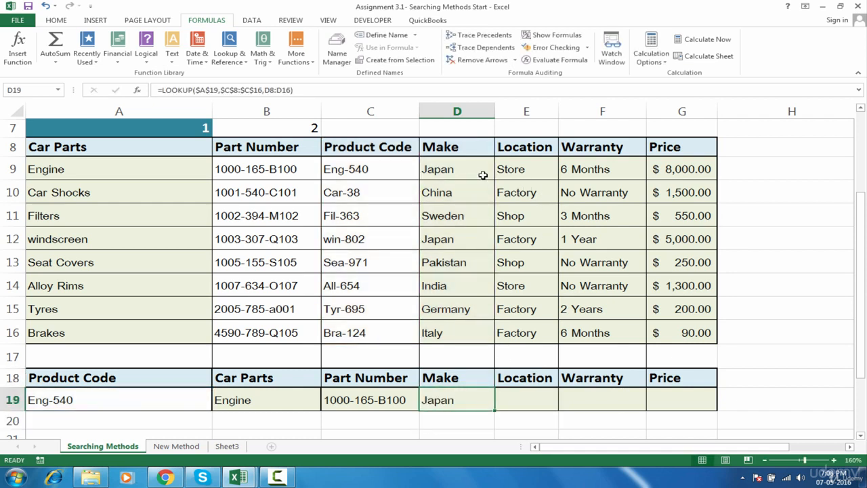
Fill the LOOKUP formula from D19 across to G19 and check the row 19 results for the product code.
{"action": "left_click_drag", "start_coordinate": [496, 410], "coordinate": [719, 412]}
{"action": "left_click", "coordinate": [676, 402]}
{"action": "key", "text": "Home"}
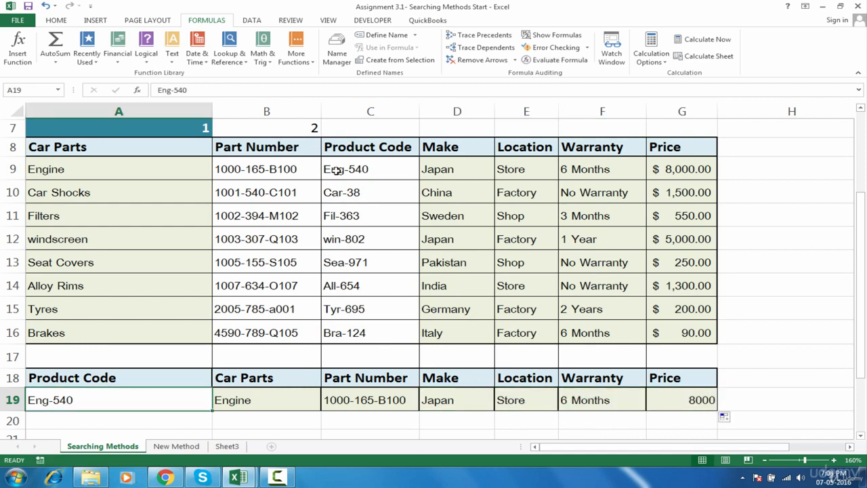
{"action": "left_click", "coordinate": [290, 405]}
{"action": "left_click", "coordinate": [366, 401]}
{"action": "left_click", "coordinate": [469, 416]}
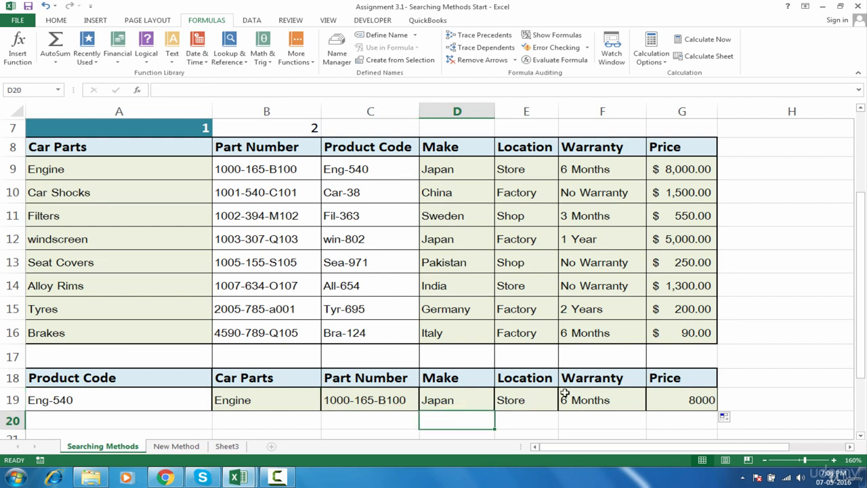
{"action": "left_click", "coordinate": [596, 400]}
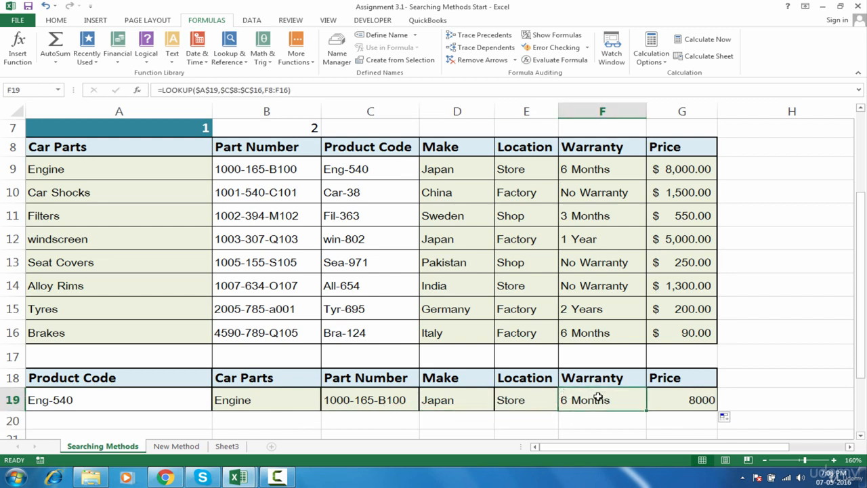
Replace the product code in A19 with Car-38.
{"action": "left_click", "coordinate": [143, 399]}
{"action": "type", "text": "Ca"}
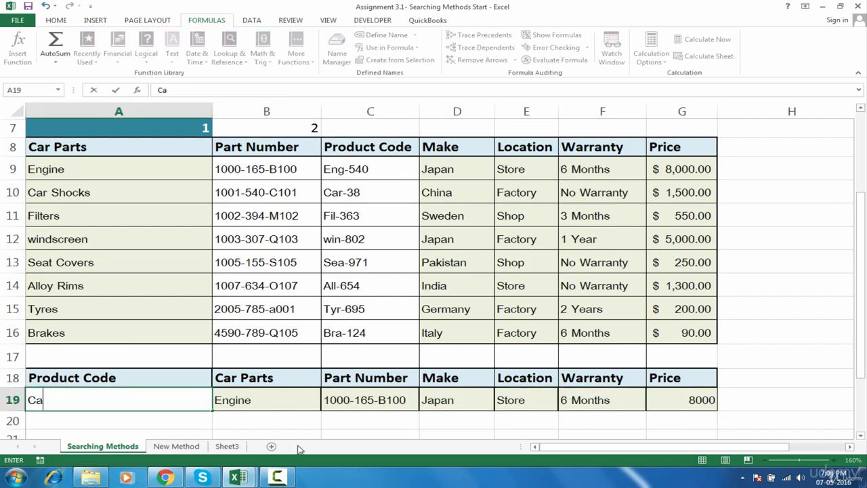
{"action": "type", "text": "r-38"}
{"action": "key", "text": "Return"}
Examine the row 19 lookup formulas and the order of the codes in the Product Code range C8:C16.
{"action": "left_click", "coordinate": [266, 406]}
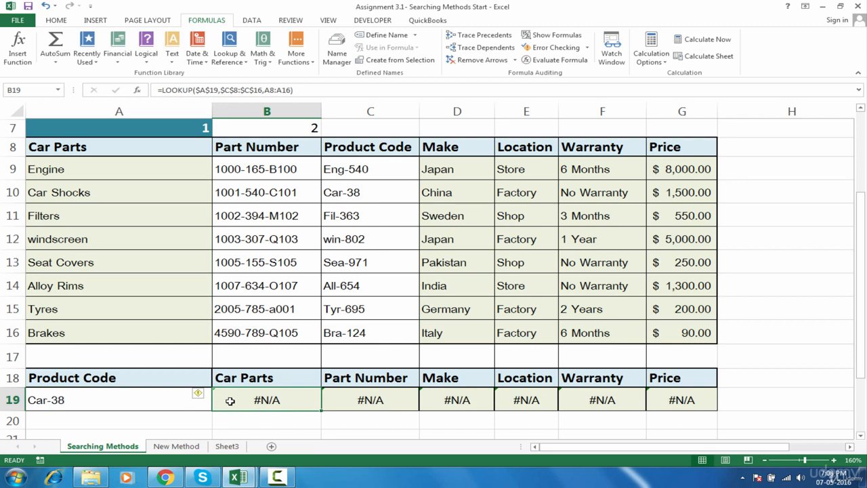
{"action": "left_click", "coordinate": [181, 407]}
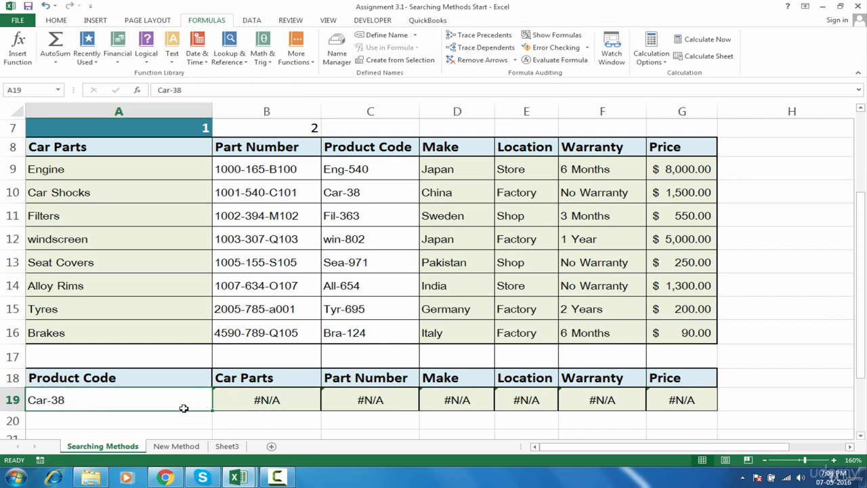
{"action": "left_click", "coordinate": [260, 400]}
{"action": "left_click", "coordinate": [151, 402]}
{"action": "left_click", "coordinate": [376, 151]}
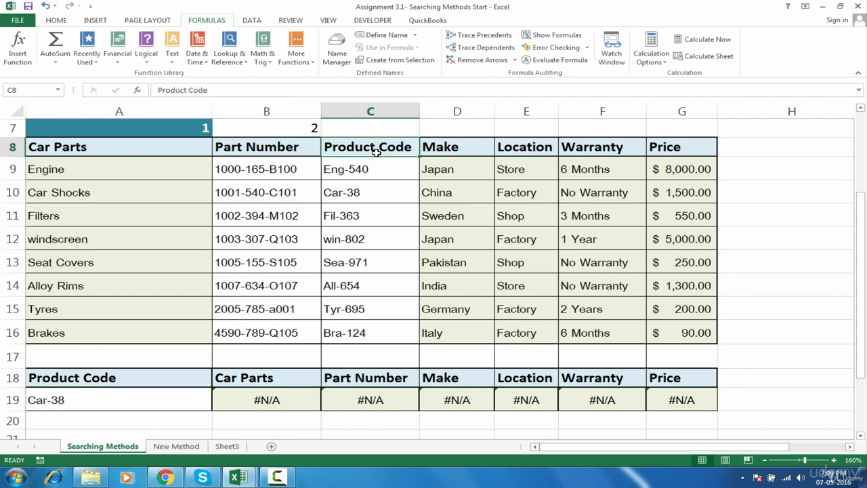
{"action": "left_click_drag", "start_coordinate": [373, 151], "coordinate": [374, 335]}
{"action": "left_click_drag", "start_coordinate": [392, 147], "coordinate": [378, 332]}
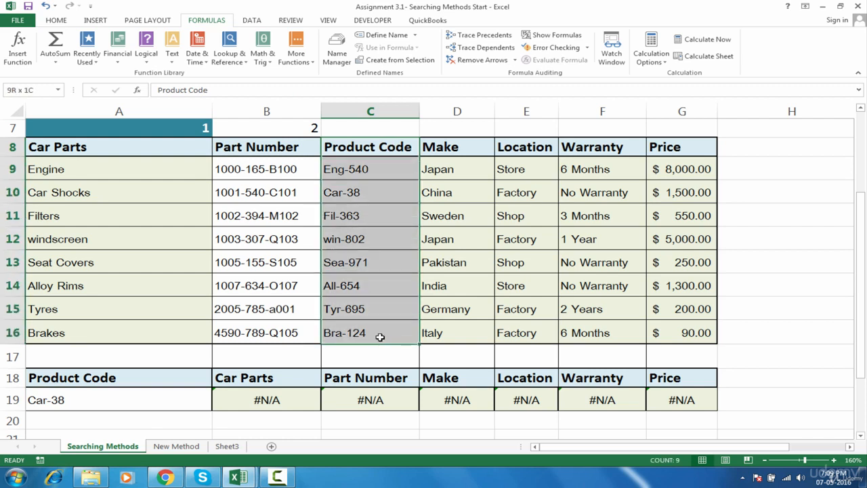
{"action": "left_click", "coordinate": [139, 405]}
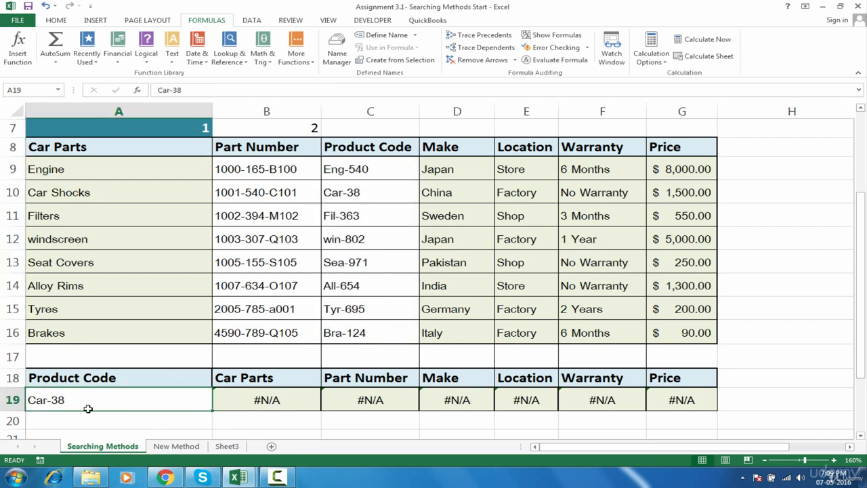
{"action": "left_click", "coordinate": [349, 149]}
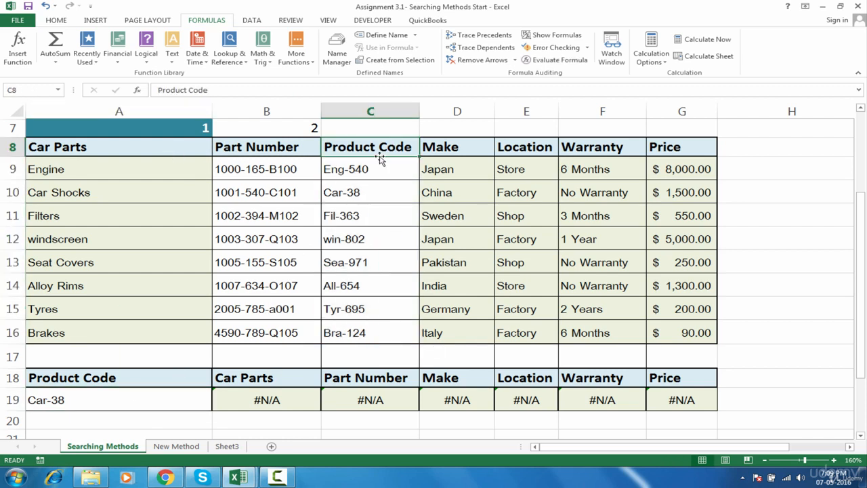
{"action": "left_click_drag", "start_coordinate": [378, 147], "coordinate": [382, 333]}
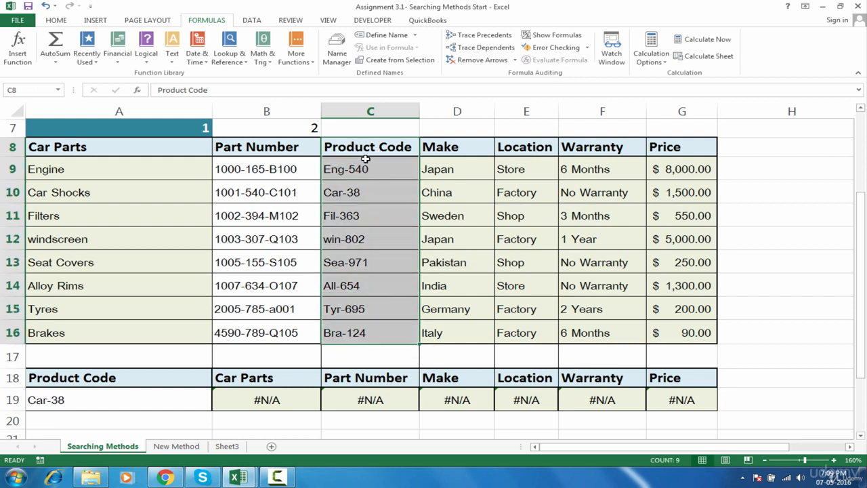
Sort the whole car parts table, A8:G16, by Product Code on values from A to Z, treating the first row as headers.
{"action": "key", "text": "ctrl+Left"}
{"action": "key", "text": "ctrl+shift+Right"}
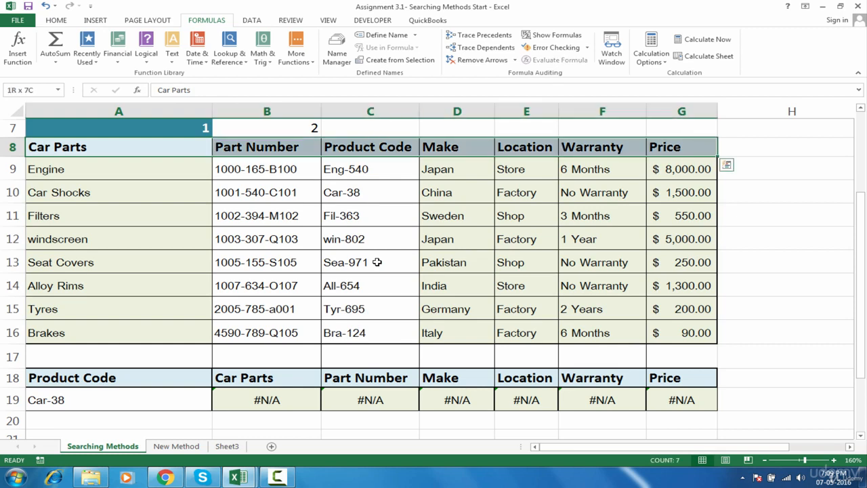
{"action": "key", "text": "ctrl+shift+Down"}
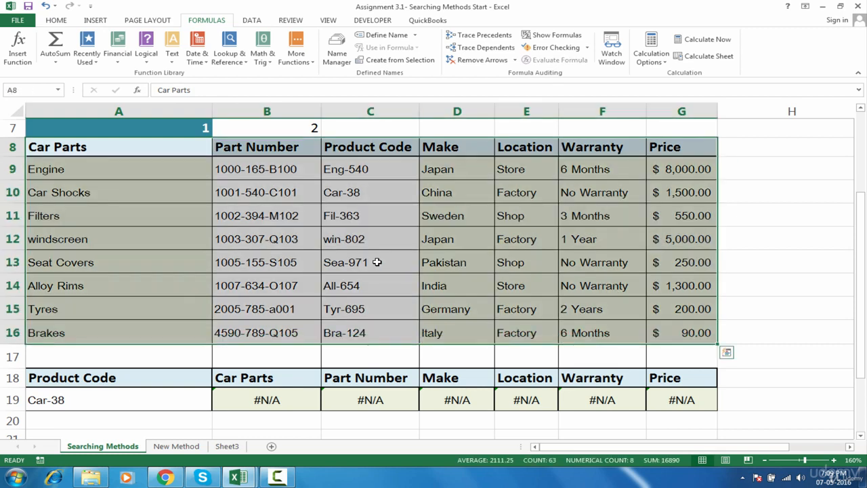
{"action": "left_click", "coordinate": [252, 21]}
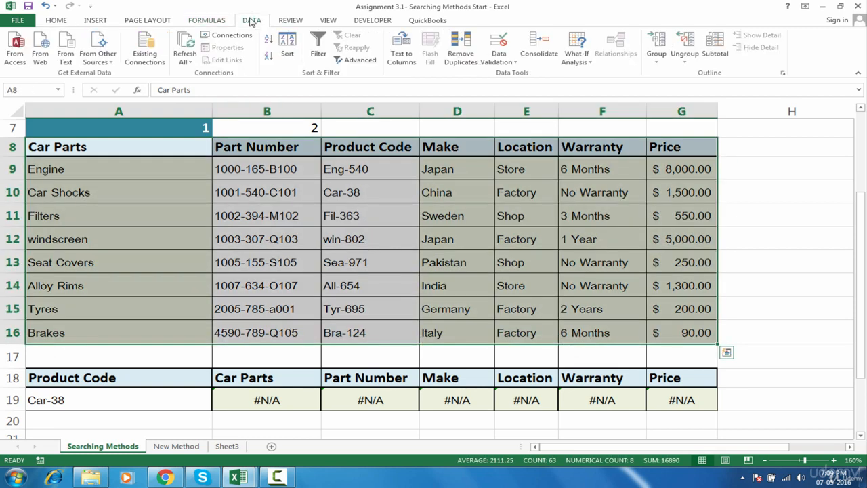
{"action": "left_click", "coordinate": [287, 48]}
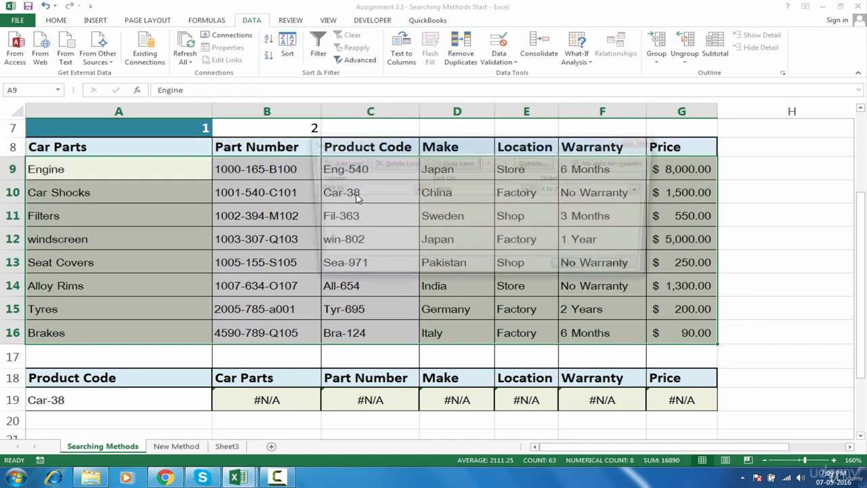
{"action": "left_click", "coordinate": [414, 189]}
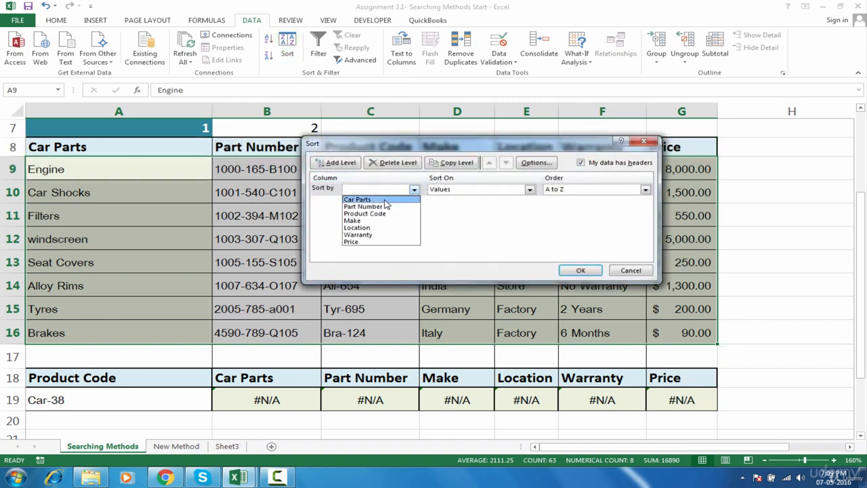
{"action": "left_click", "coordinate": [421, 154]}
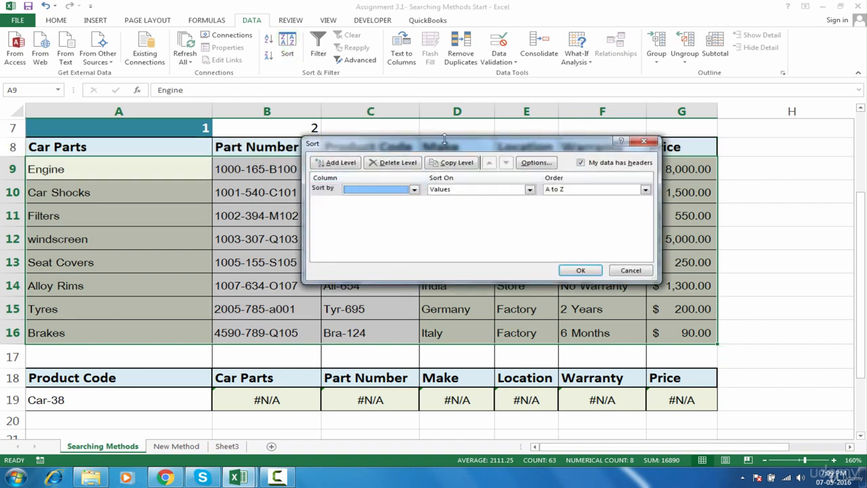
{"action": "left_click_drag", "start_coordinate": [447, 148], "coordinate": [421, 277]}
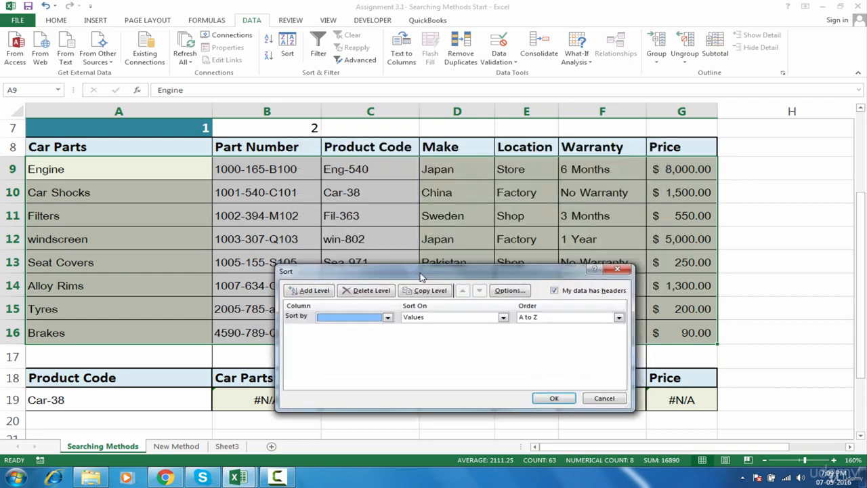
{"action": "left_click", "coordinate": [376, 317]}
{"action": "left_click", "coordinate": [372, 342]}
{"action": "left_click", "coordinate": [551, 399]}
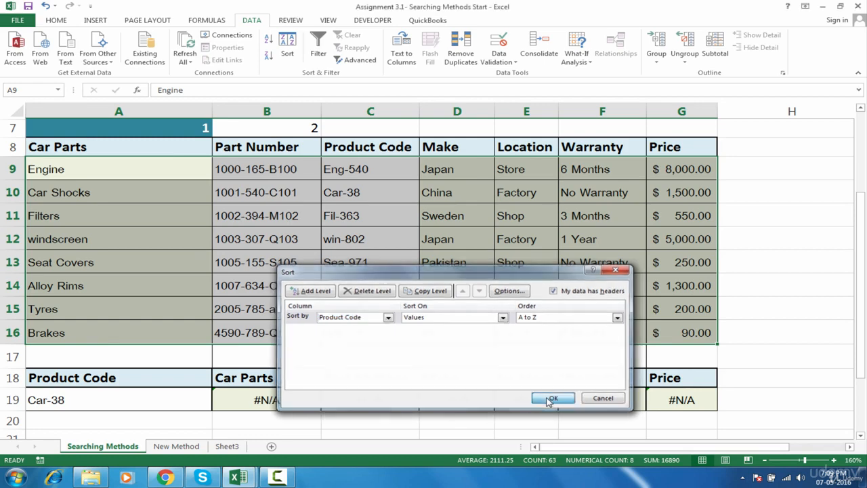
Check the row 19 lookup results for the code in A19 against the sorted Product Code column.
{"action": "left_click", "coordinate": [257, 405]}
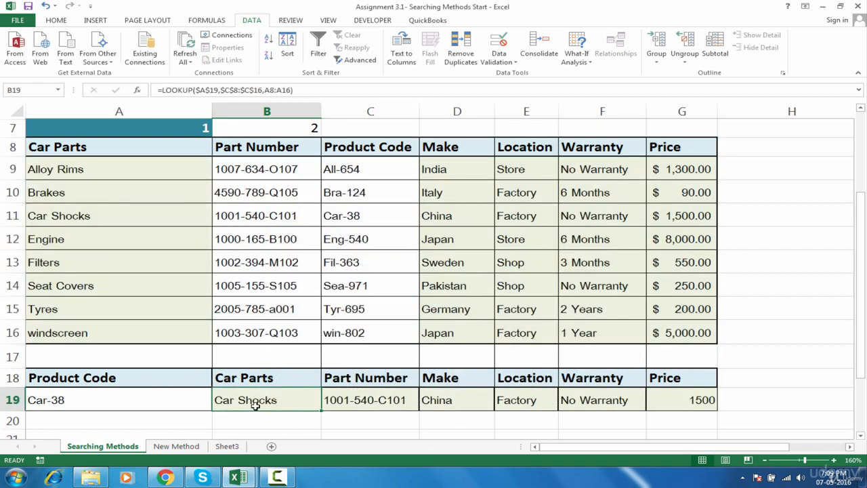
{"action": "left_click", "coordinate": [132, 385]}
{"action": "left_click", "coordinate": [153, 400]}
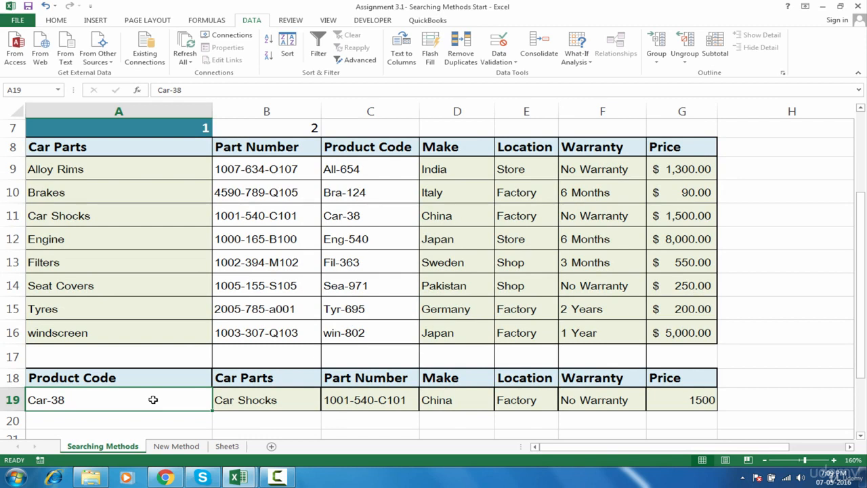
{"action": "left_click", "coordinate": [241, 394]}
{"action": "left_click", "coordinate": [350, 170]}
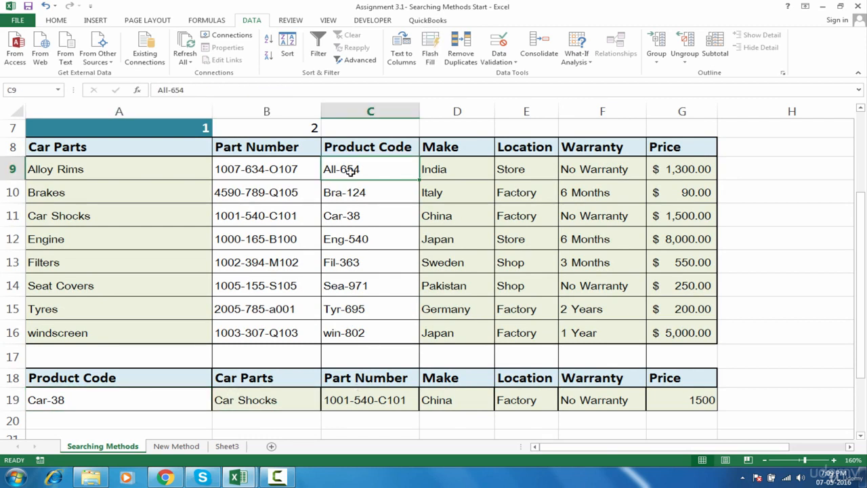